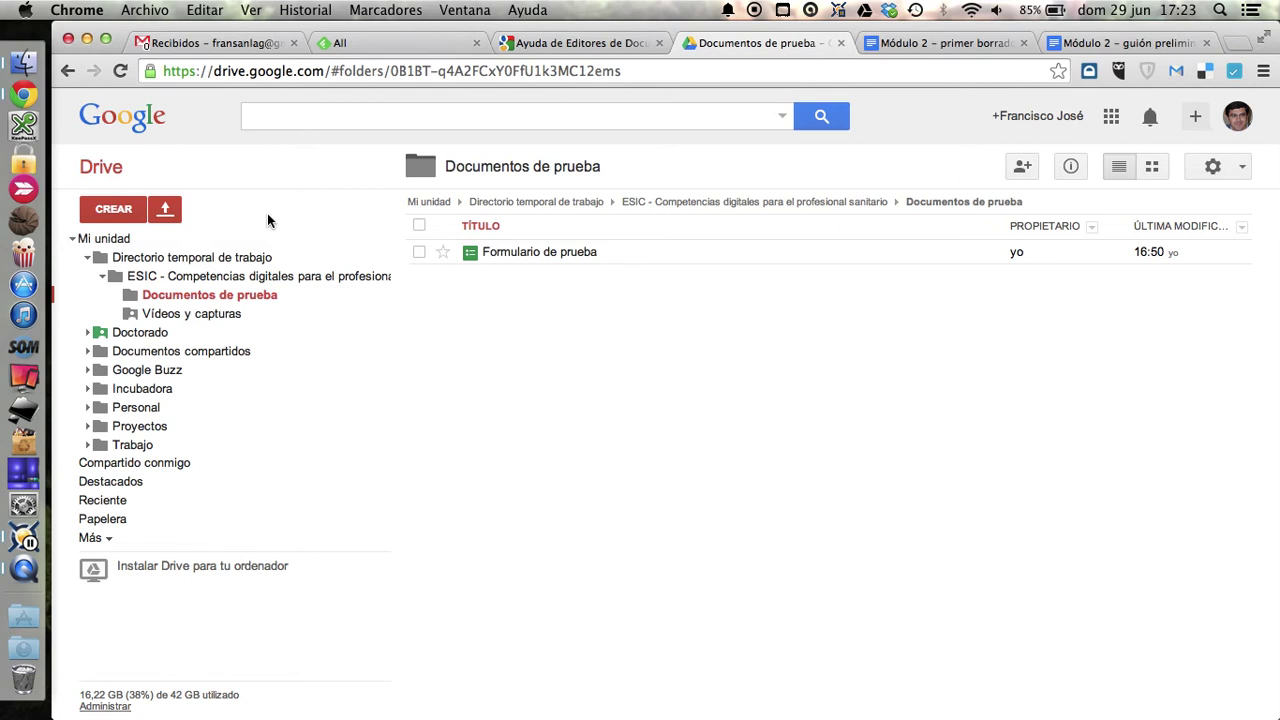
# Create a new form in the Documentos de prueba folder and title it "Creando formularios".
pyautogui.click(120, 217)
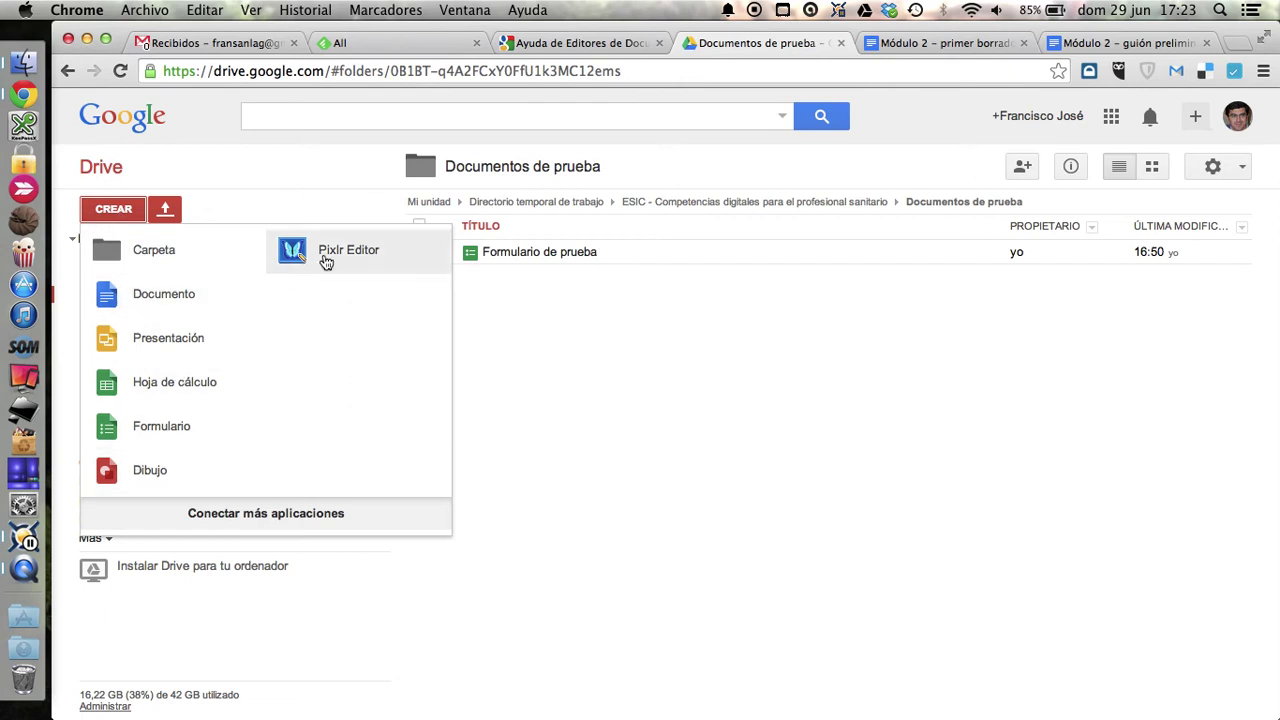
pyautogui.click(150, 430)
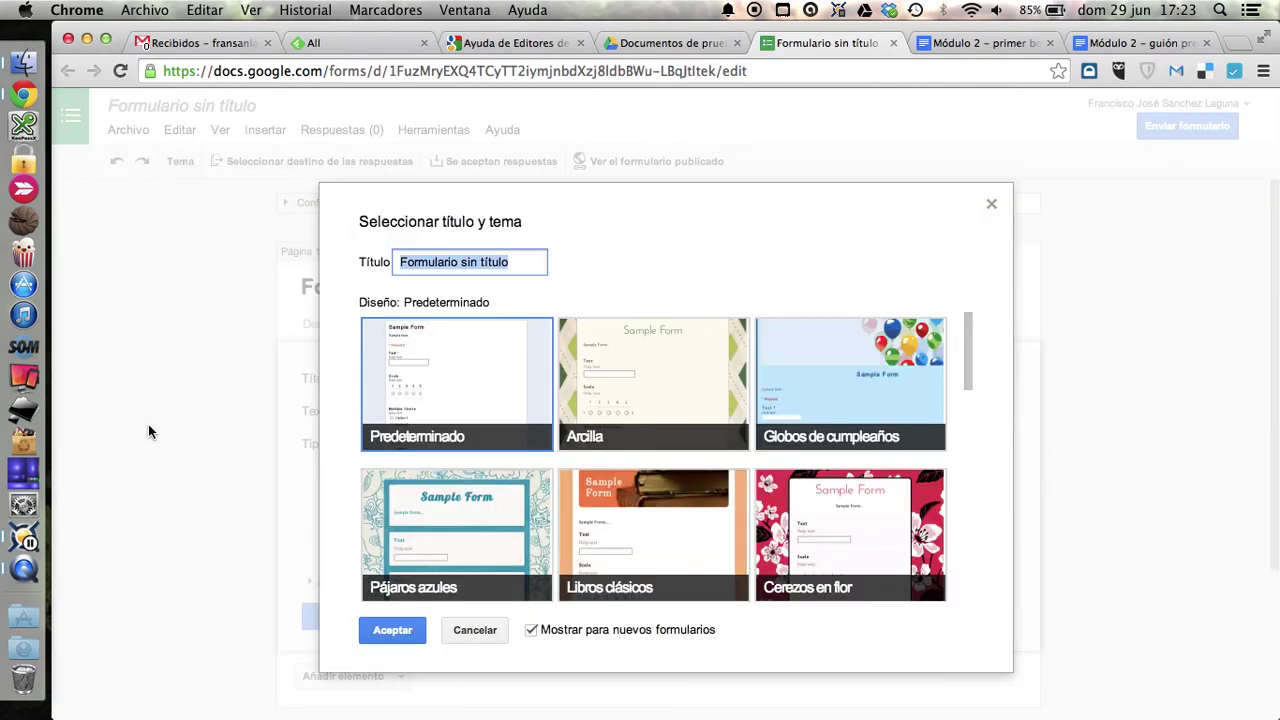
pyautogui.write('CREANDO')
pyautogui.press('BackSpace')
pyautogui.press('BackSpace')
pyautogui.press('BackSpace')
pyautogui.press('BackSpace')
pyautogui.press('BackSpace')
pyautogui.press('BackSpace')
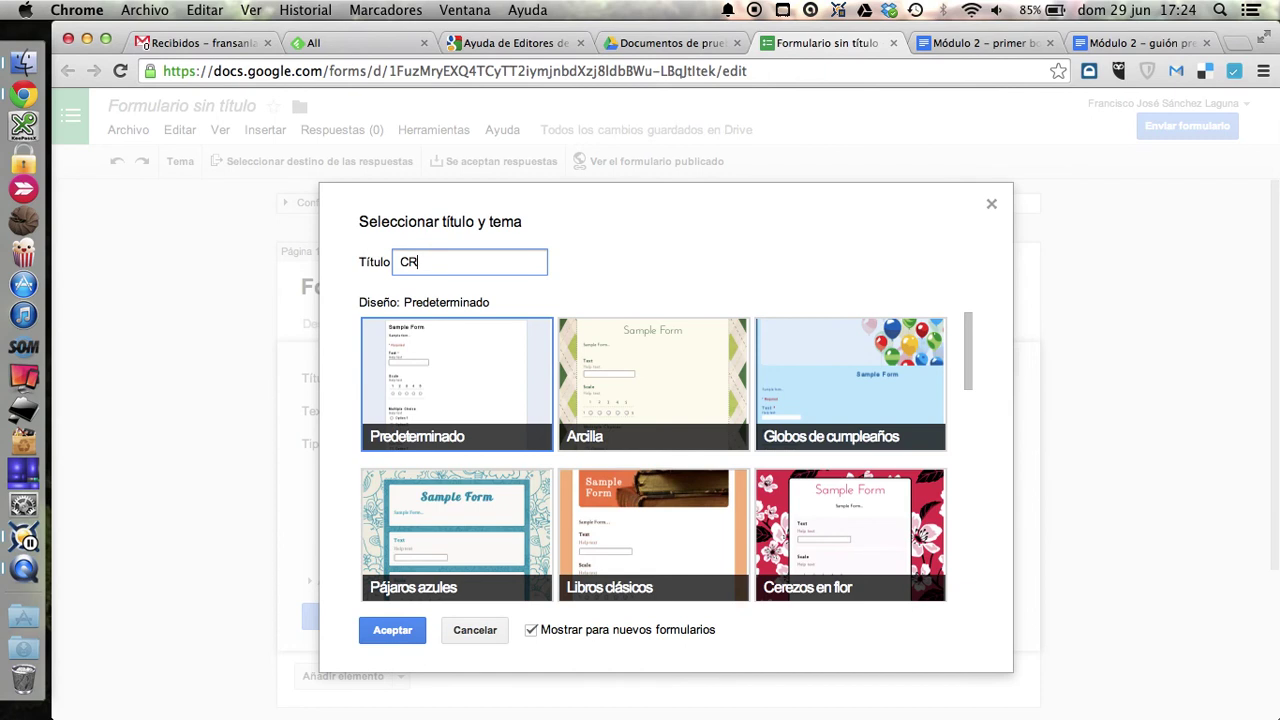
pyautogui.write('reando formularios')
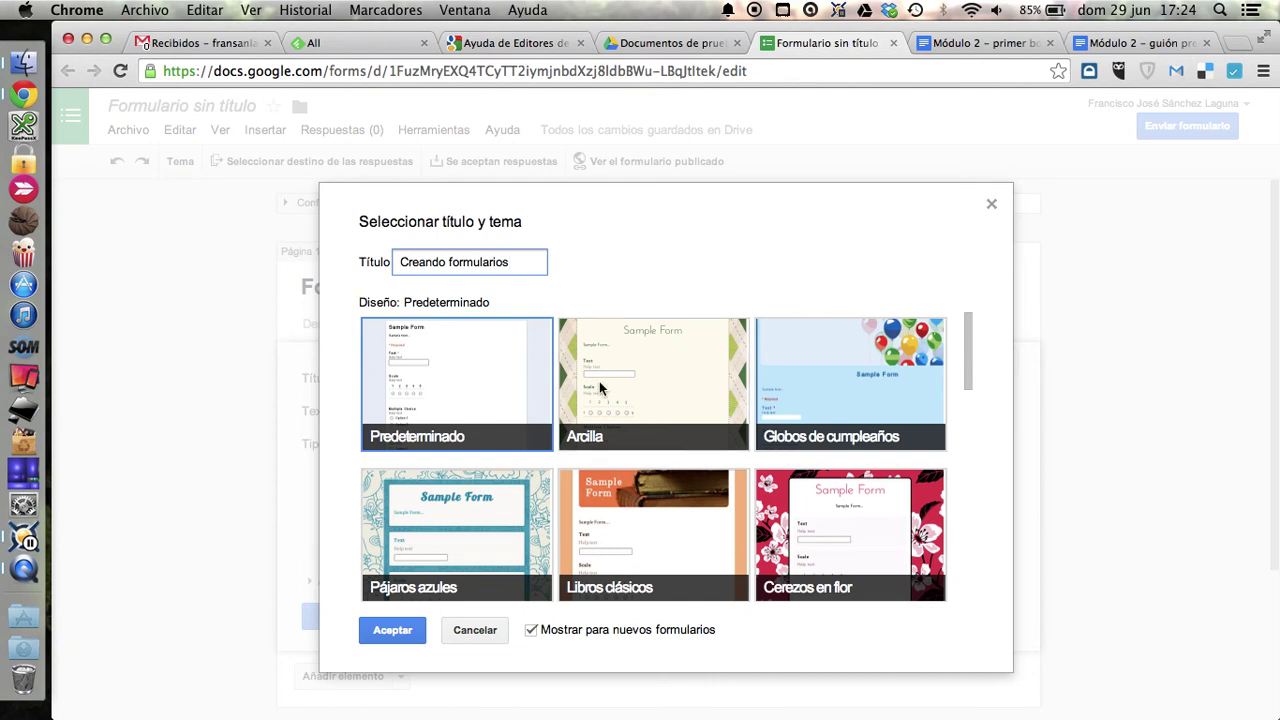
# Browse the themes, confirm the form with the Predeterminado design, and delete its default untitled question.
pyautogui.scroll(-3, 599, 383)
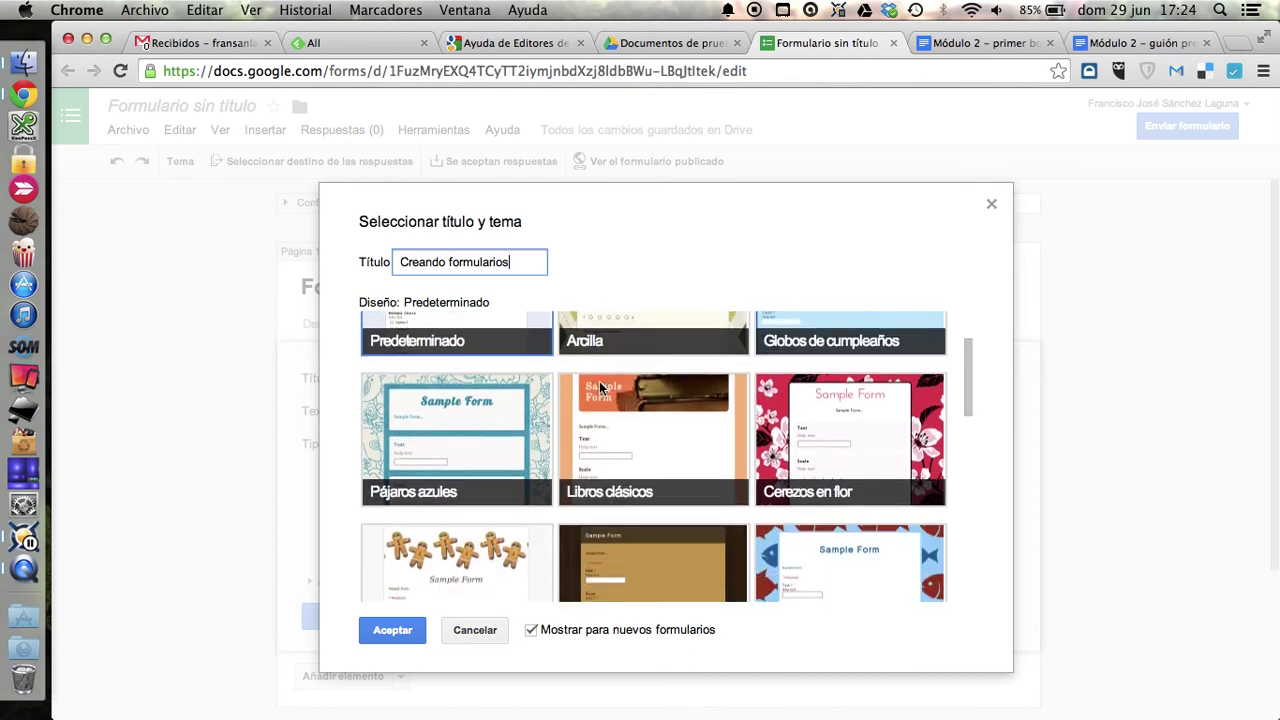
pyautogui.scroll(-4, 599, 386)
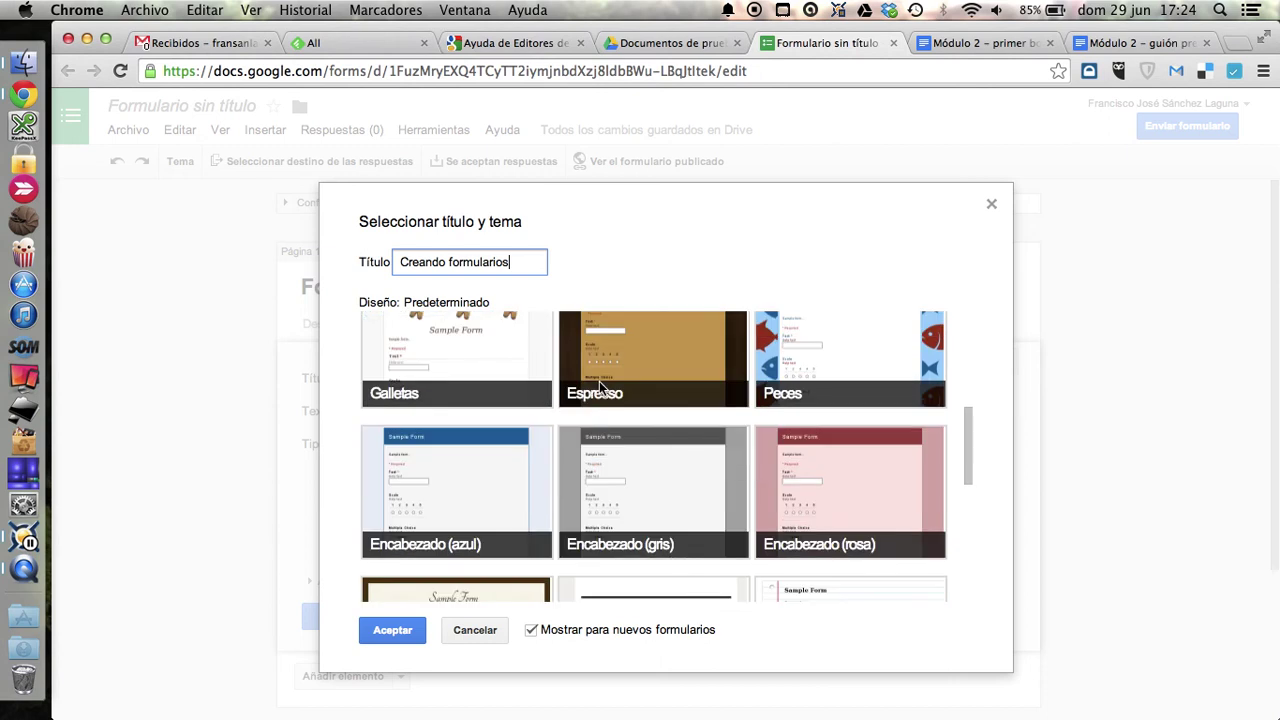
pyautogui.scroll(-3, 599, 386)
pyautogui.scroll(10, 600, 387)
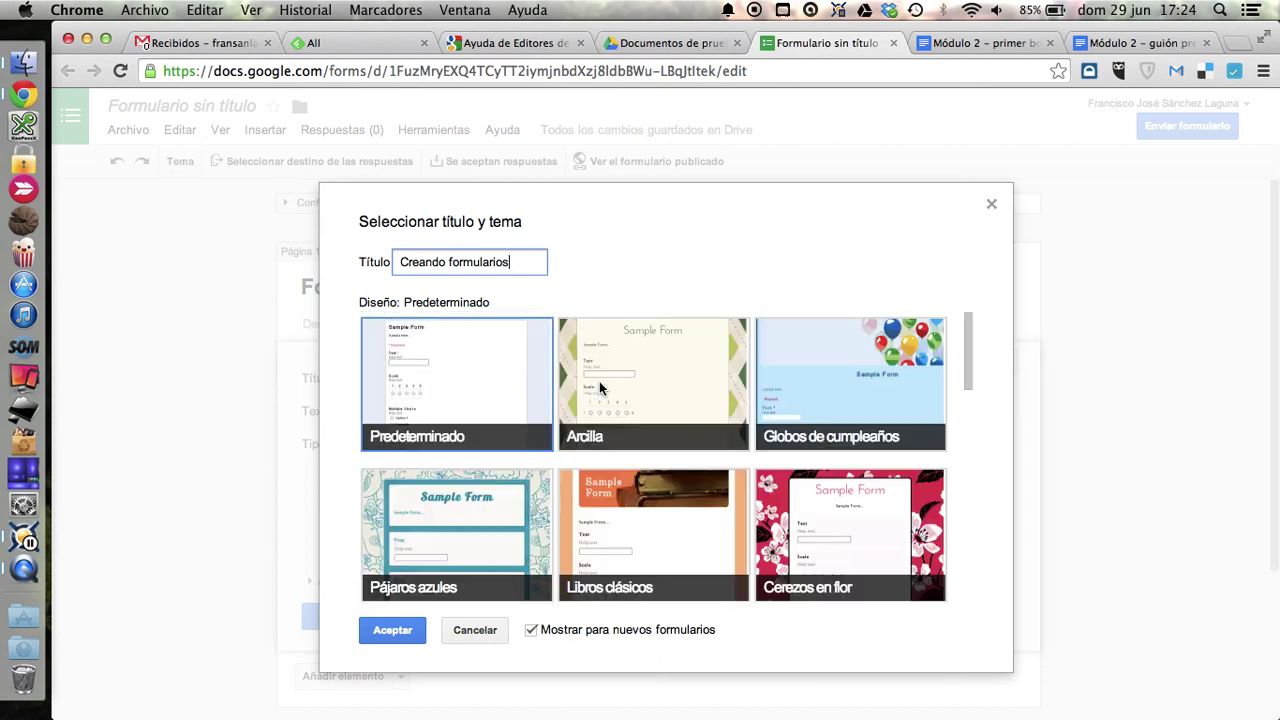
pyautogui.click(482, 362)
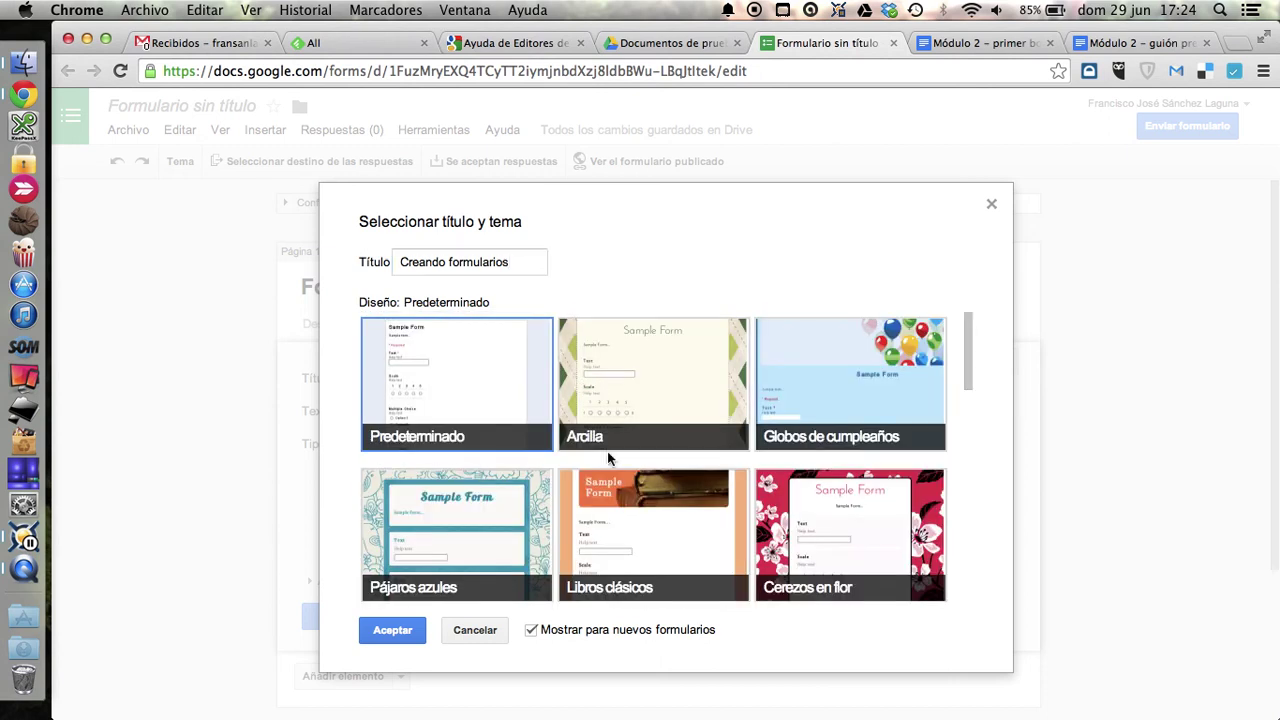
pyautogui.click(397, 632)
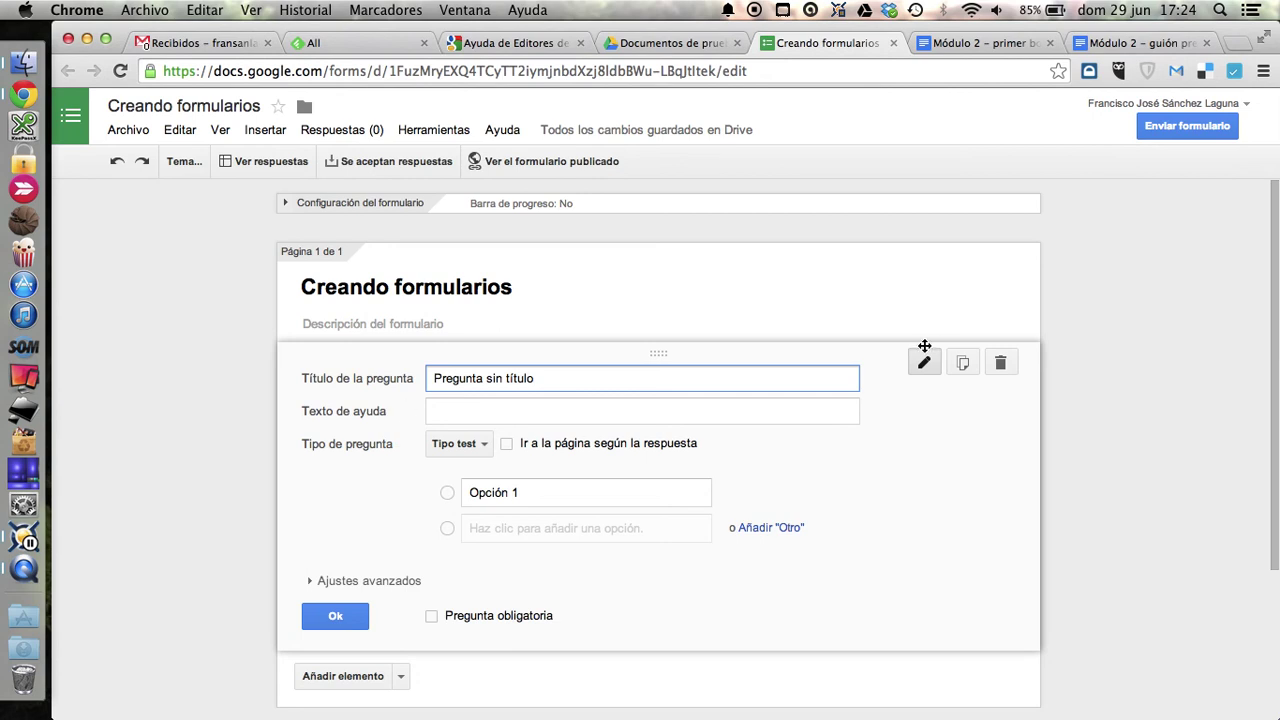
pyautogui.click(1010, 368)
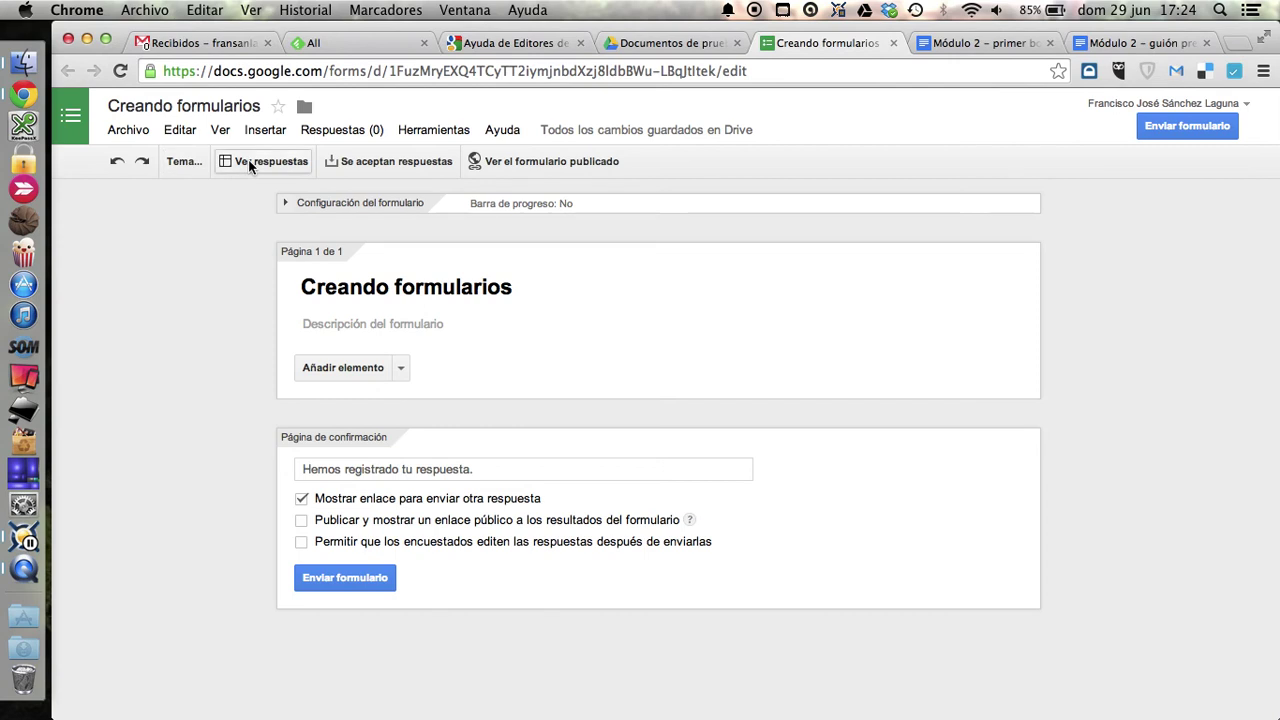
# Check the Documentos de prueba folder for the form and its responses spreadsheet, and return to the form editor.
pyautogui.click(665, 43)
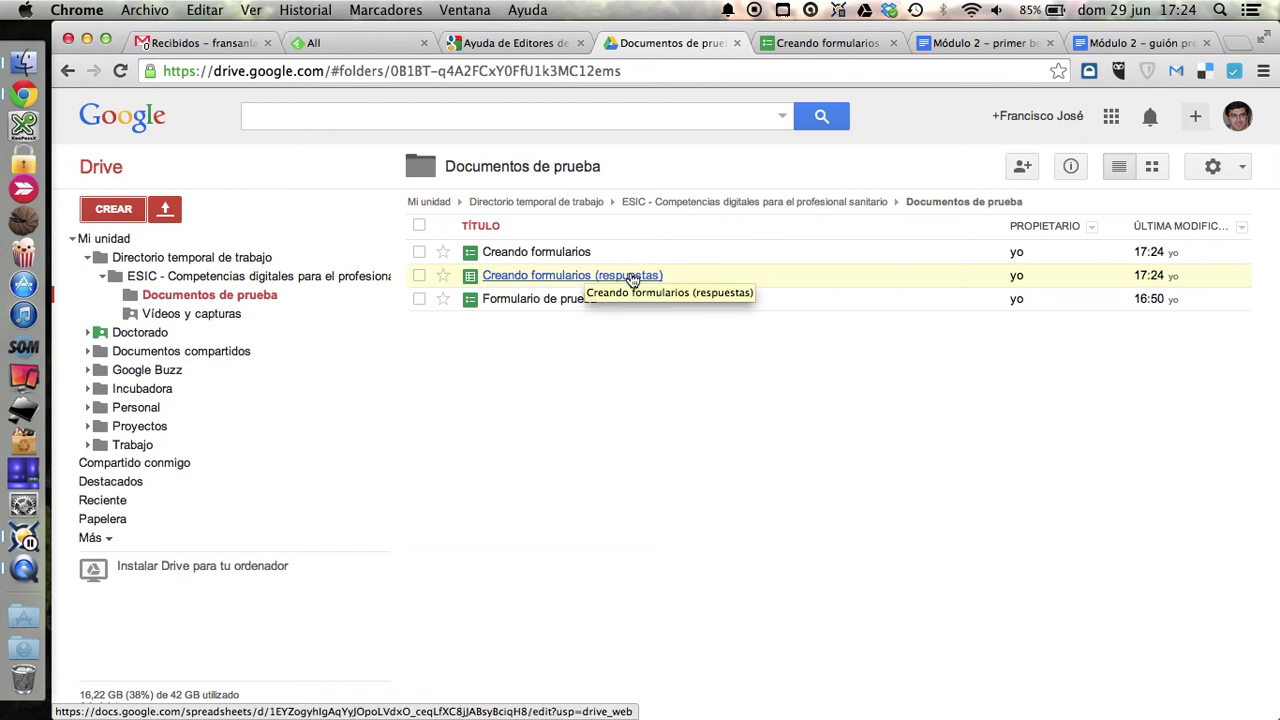
pyautogui.click(762, 48)
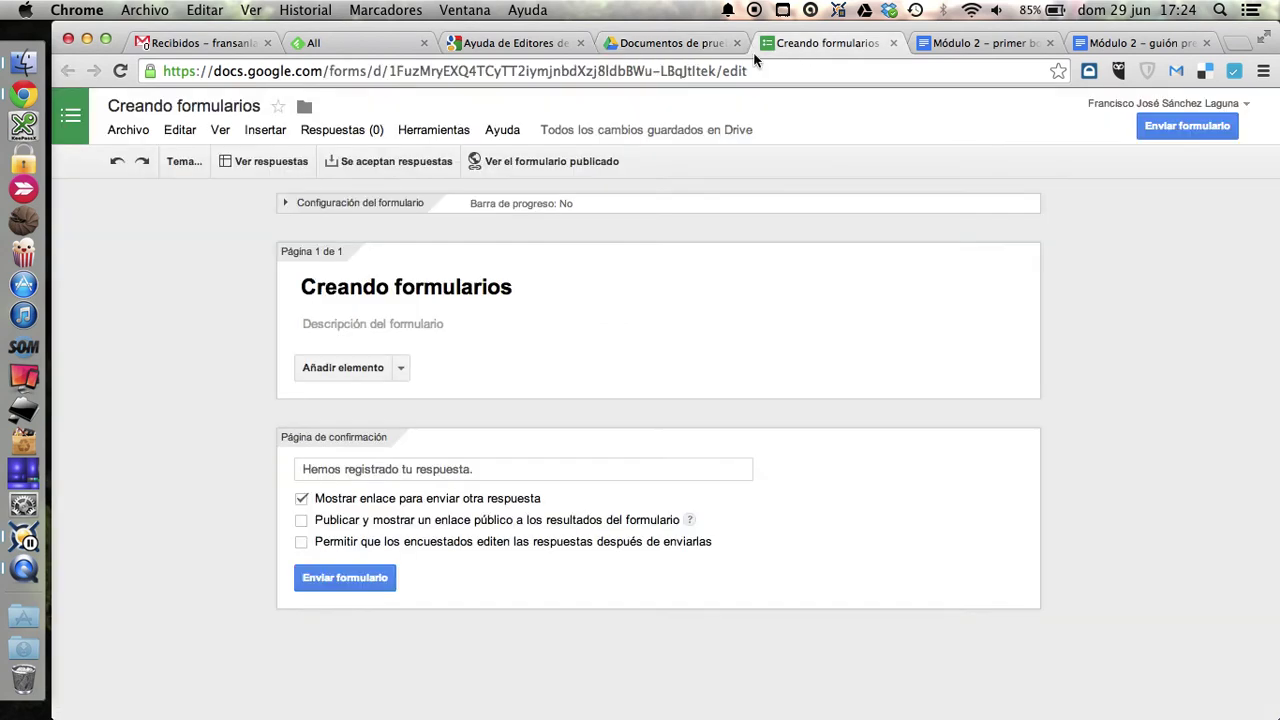
# Stop the form from accepting responses and turn response acceptance back on.
pyautogui.click(386, 162)
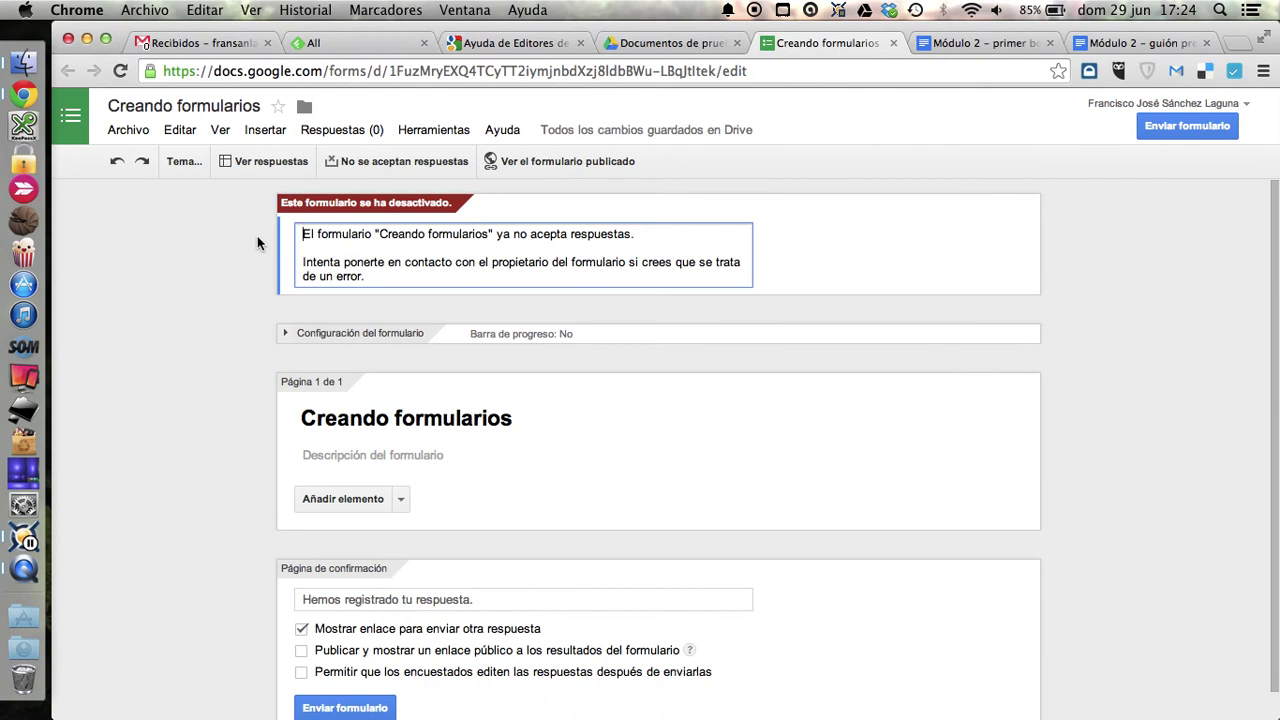
pyautogui.click(412, 162)
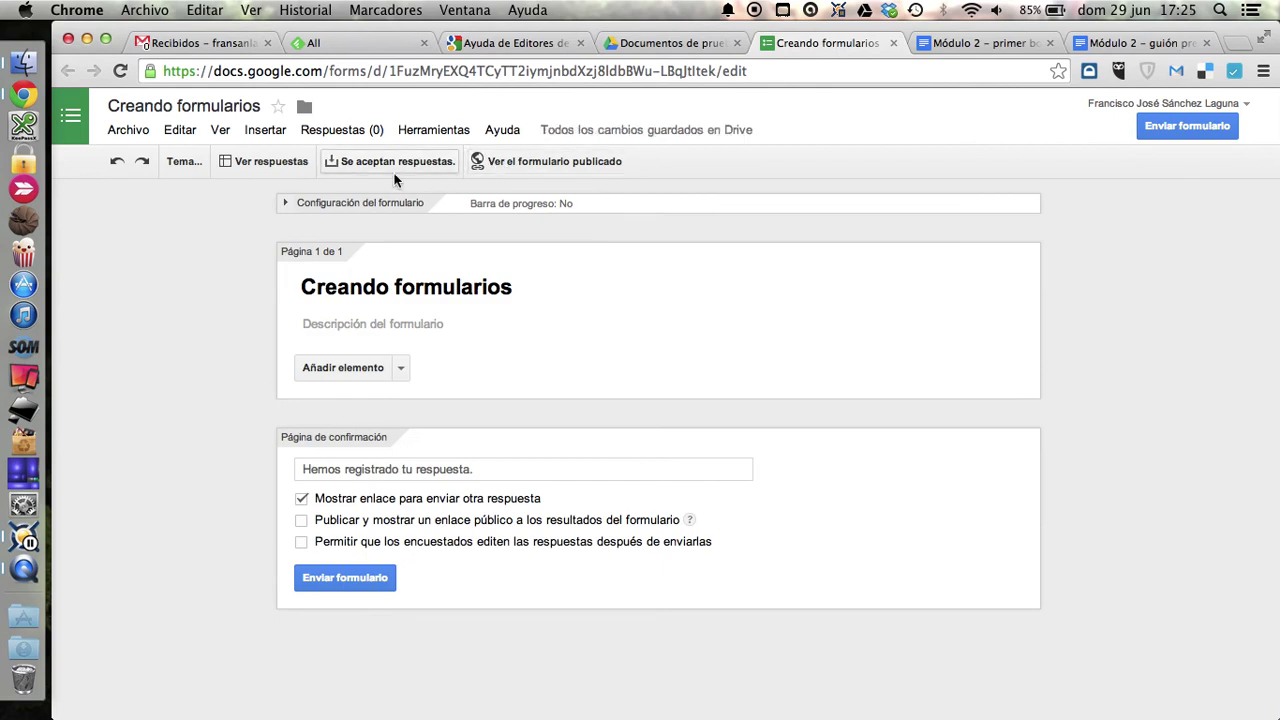
pyautogui.click(128, 132)
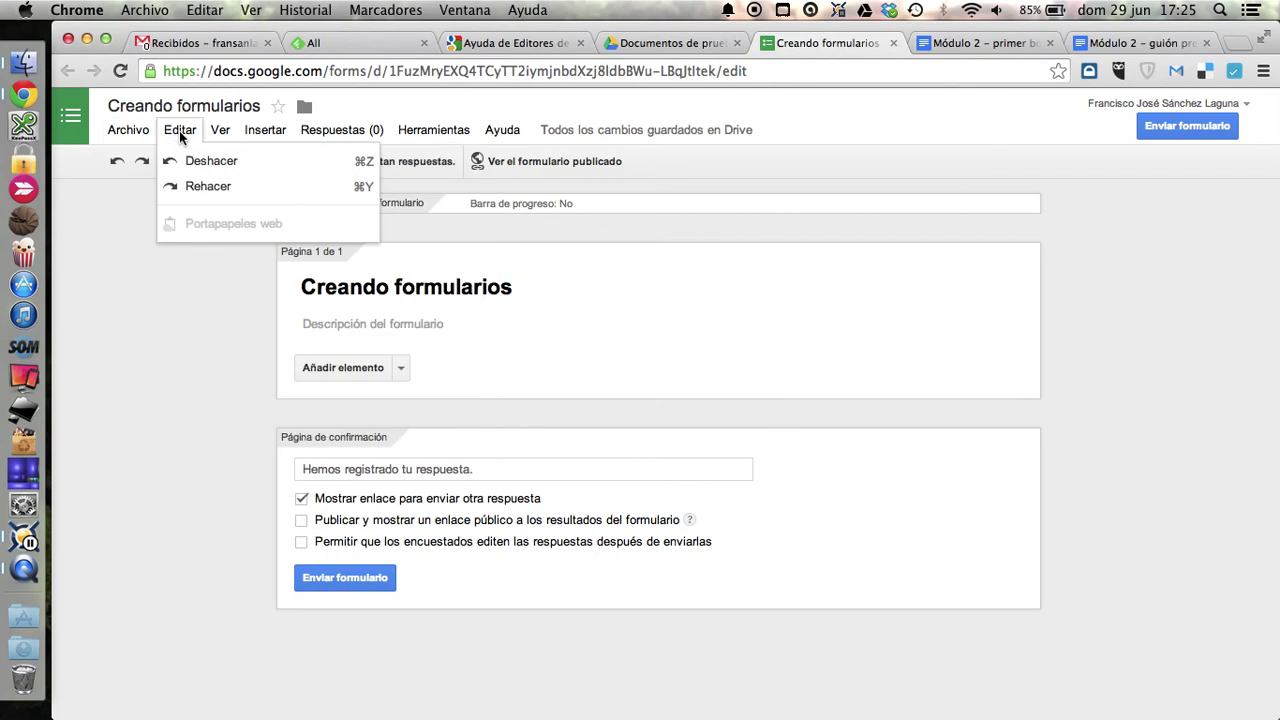
pyautogui.moveTo(264, 132)
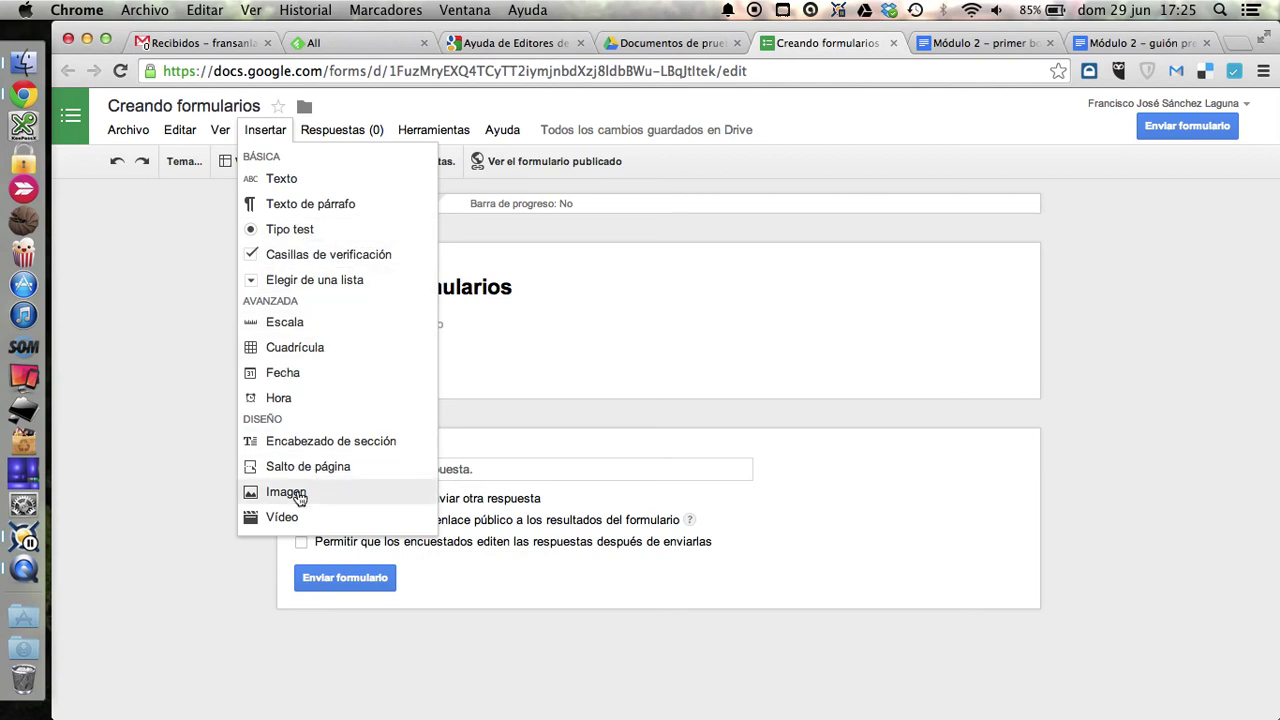
pyautogui.moveTo(341, 133)
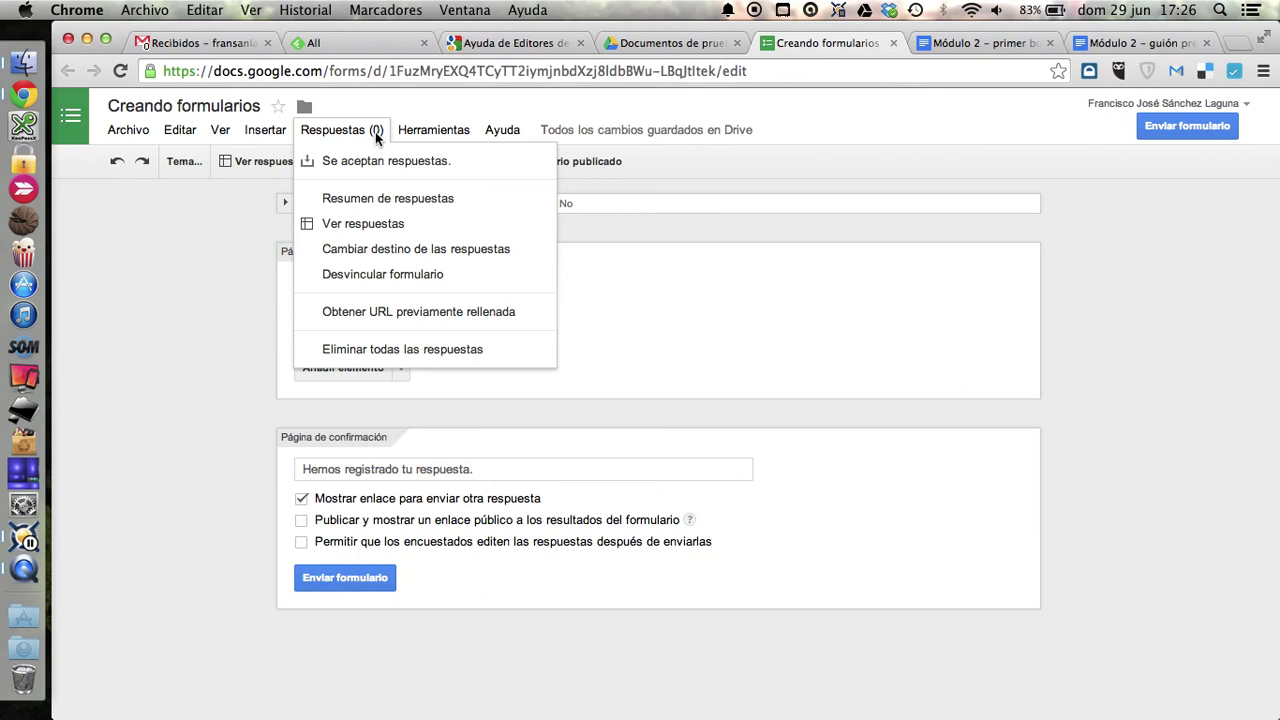
pyautogui.moveTo(440, 138)
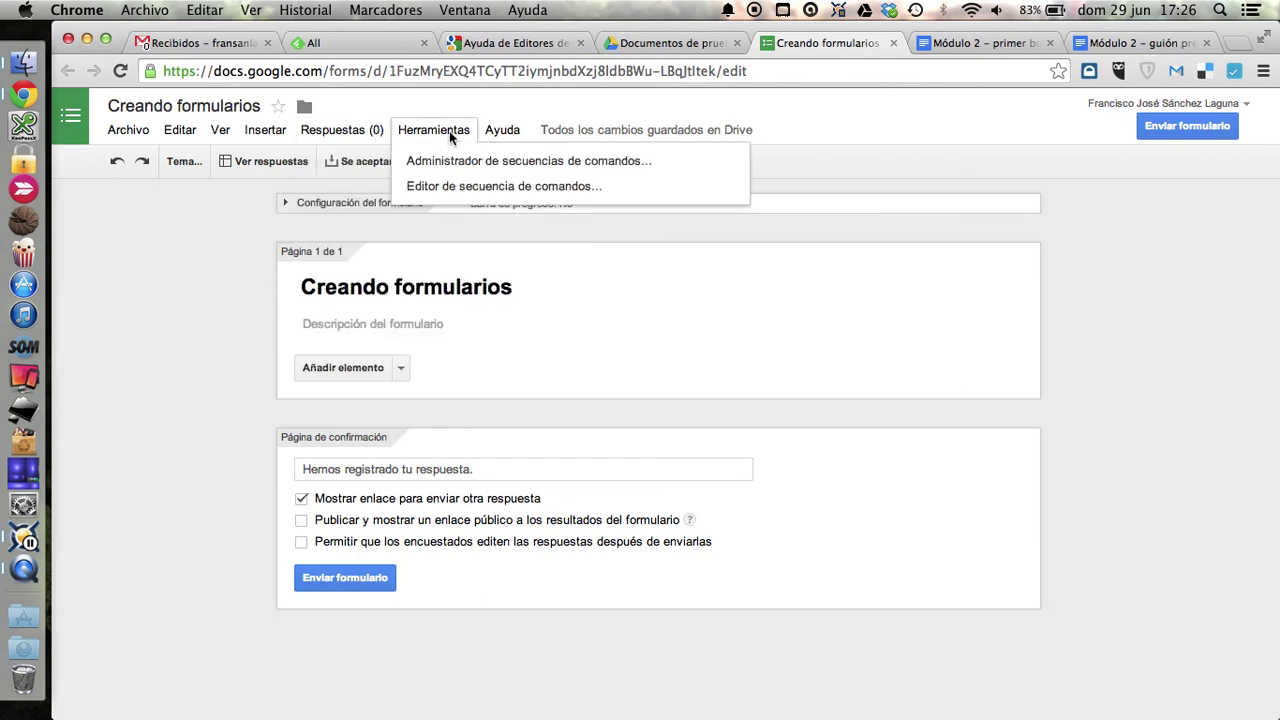
pyautogui.click(450, 136)
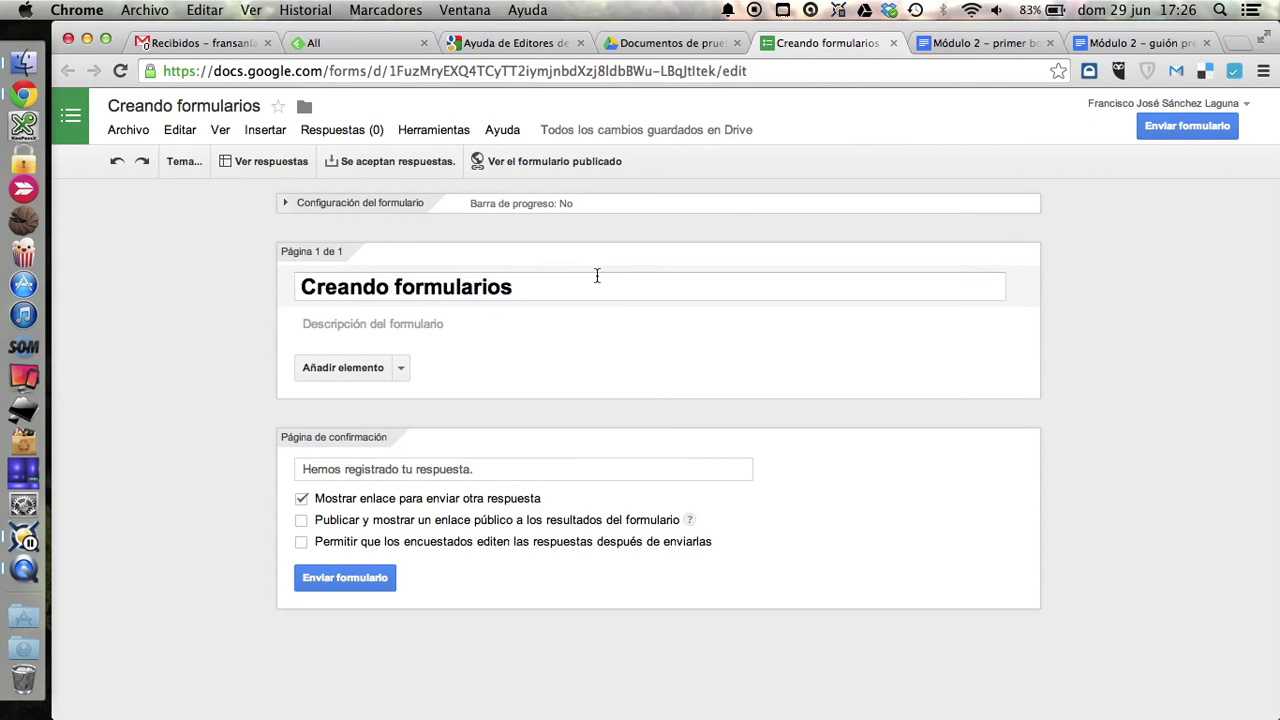
# Examine the options in the form configuration section and collapse it again.
pyautogui.click(285, 206)
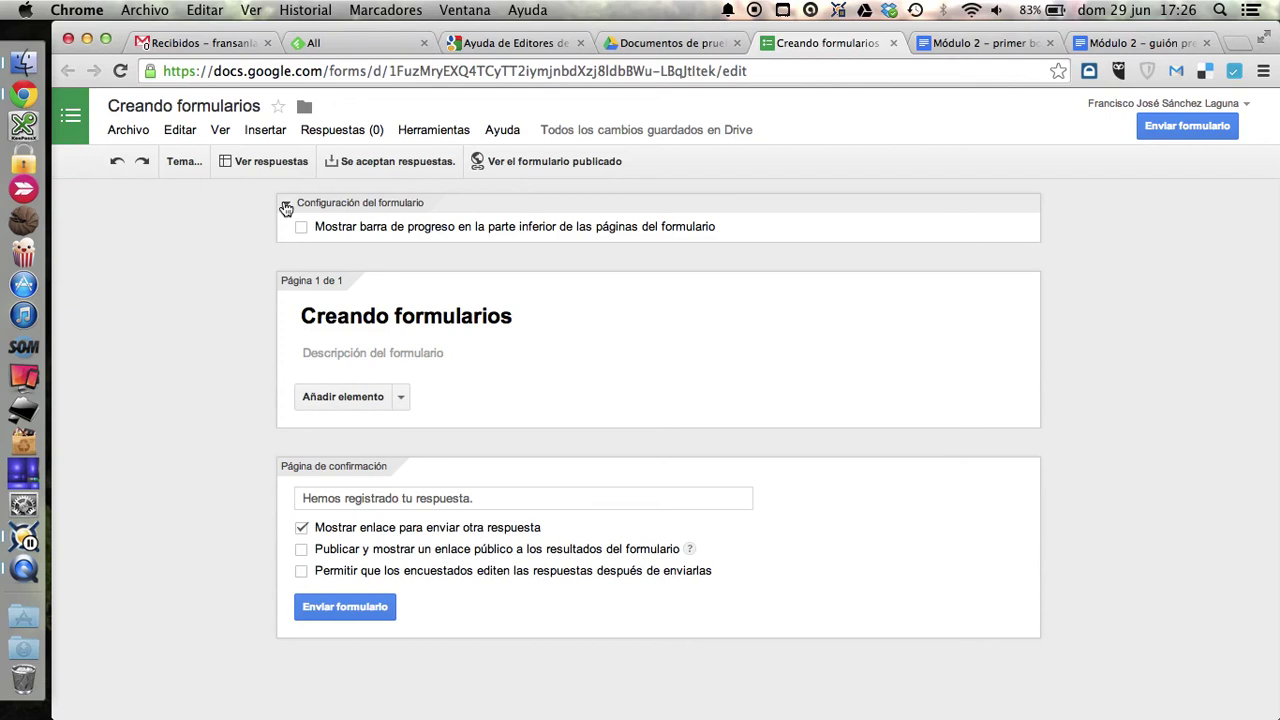
pyautogui.click(286, 207)
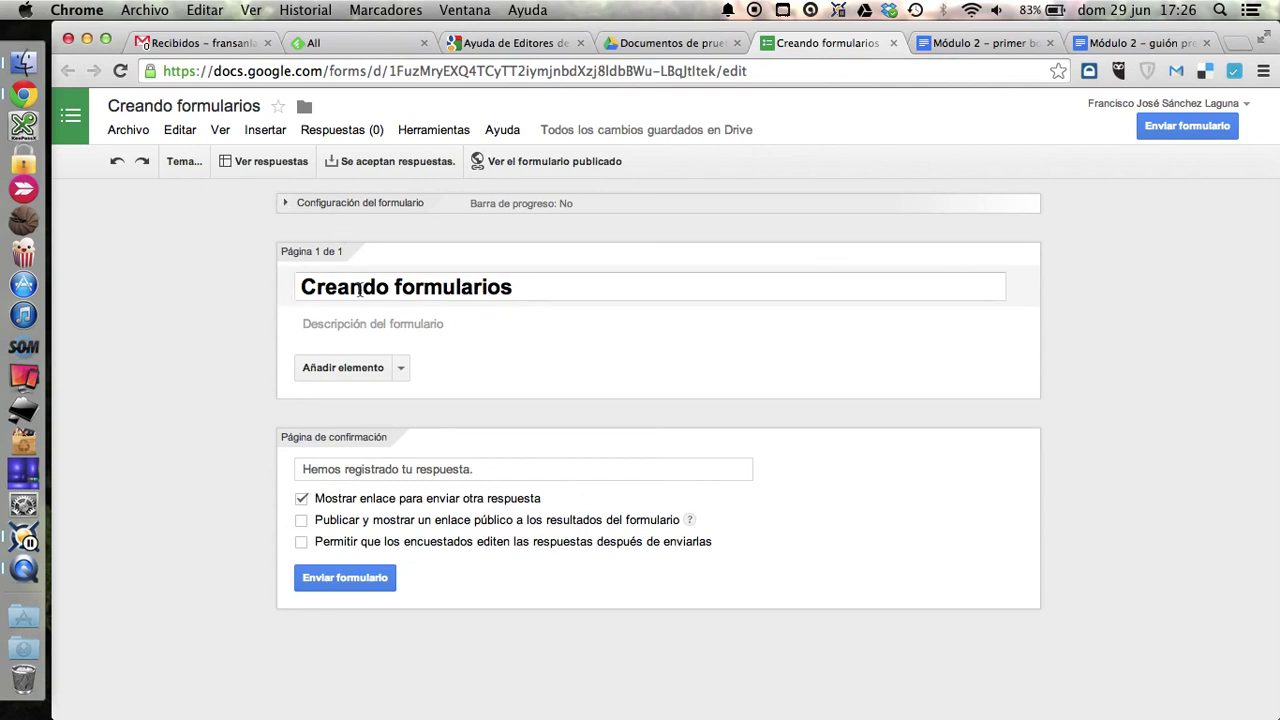
# Set the form description to "Describiendo el formulario.".
pyautogui.click(369, 331)
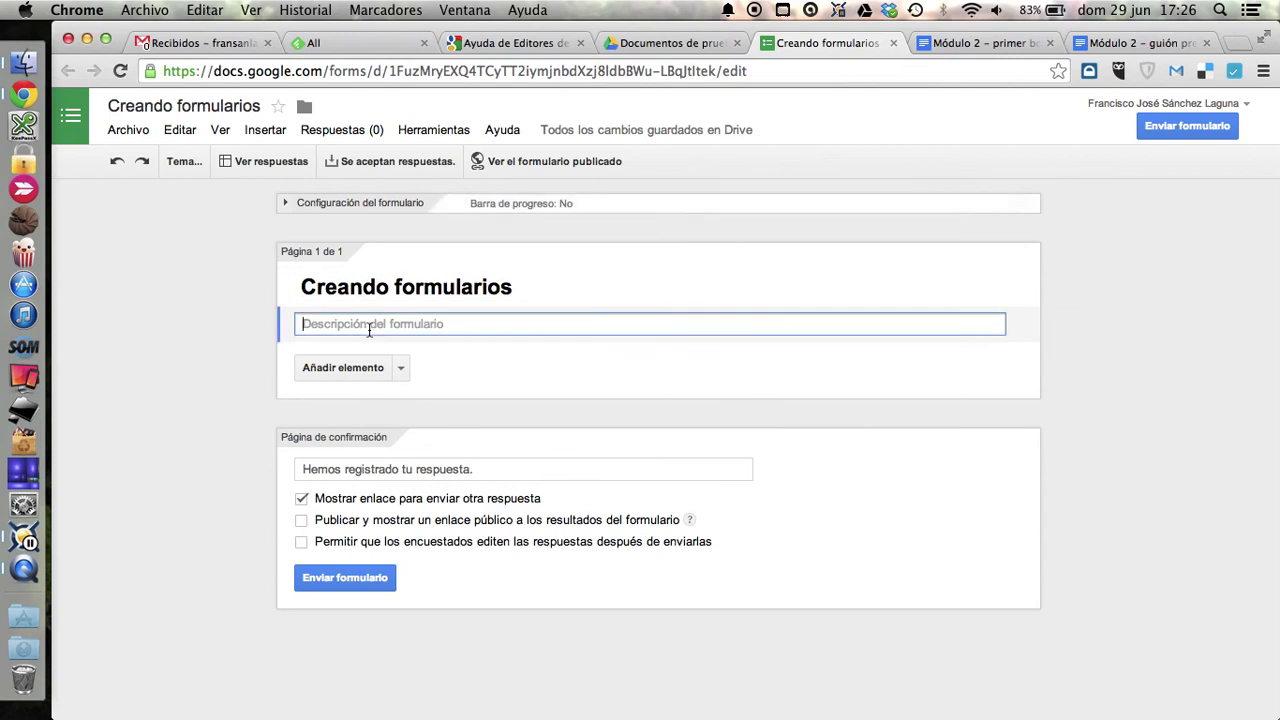
pyautogui.write('Describiendo el formulario.')
pyautogui.click(224, 391)
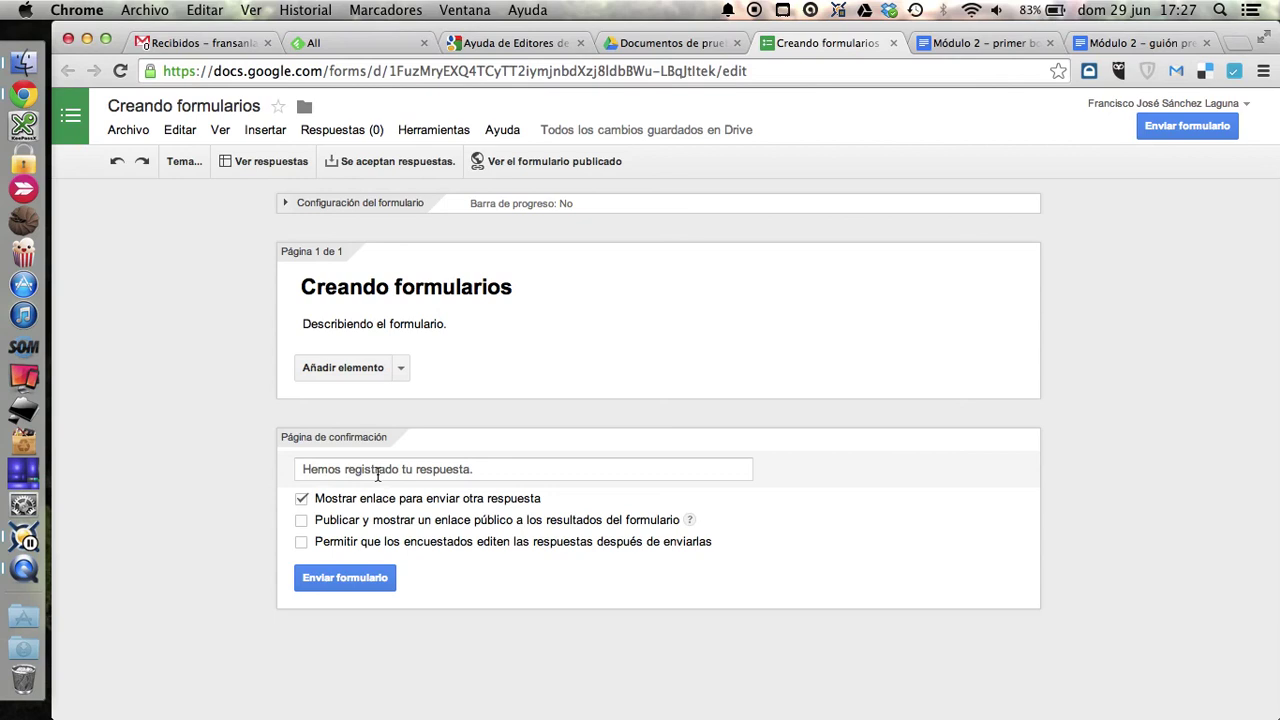
# Append "Muchas gracias." to the end of the confirmation page message.
pyautogui.click(400, 470)
pyautogui.click(502, 472)
pyautogui.write('Muchas grracias.')
pyautogui.press('BackSpace')
pyautogui.press('BackSpace')
pyautogui.press('BackSpace')
pyautogui.press('BackSpace')
pyautogui.press('BackSpace')
pyautogui.press('BackSpace')
pyautogui.press('BackSpace')
pyautogui.write('acias.')
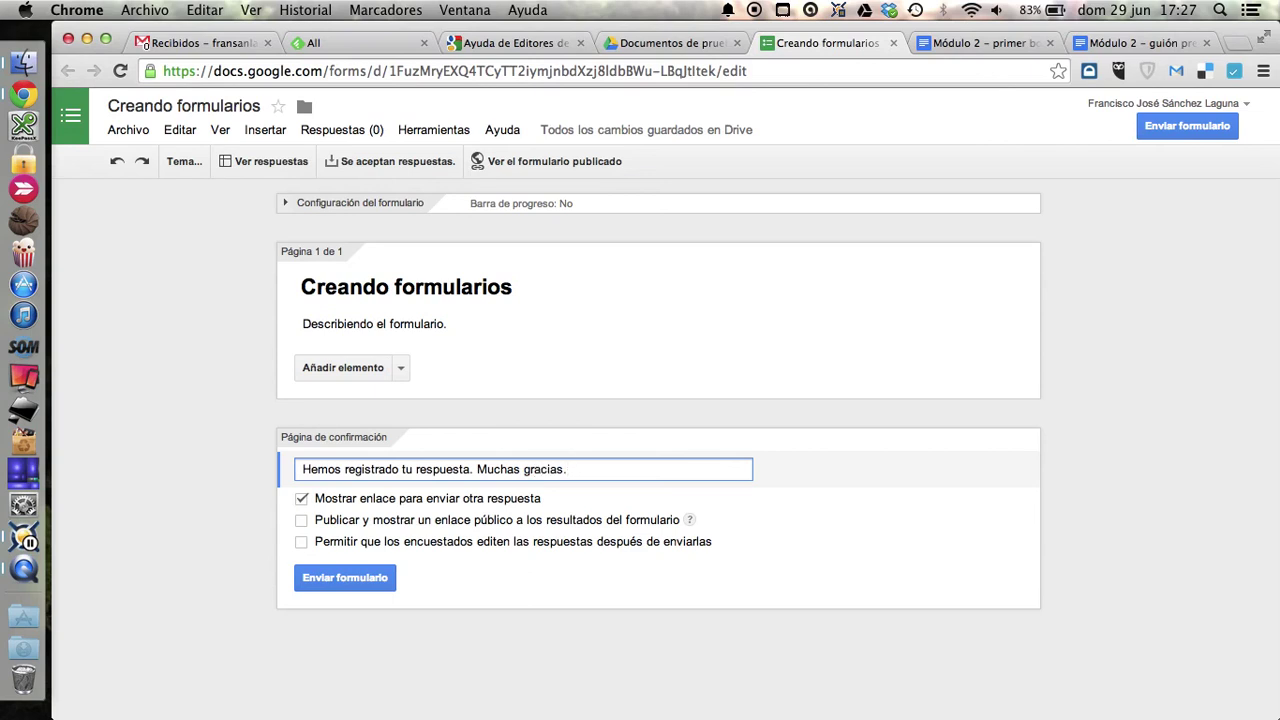
# Disable the link for submitting another response and allow respondents to edit their responses after submission.
pyautogui.click(302, 498)
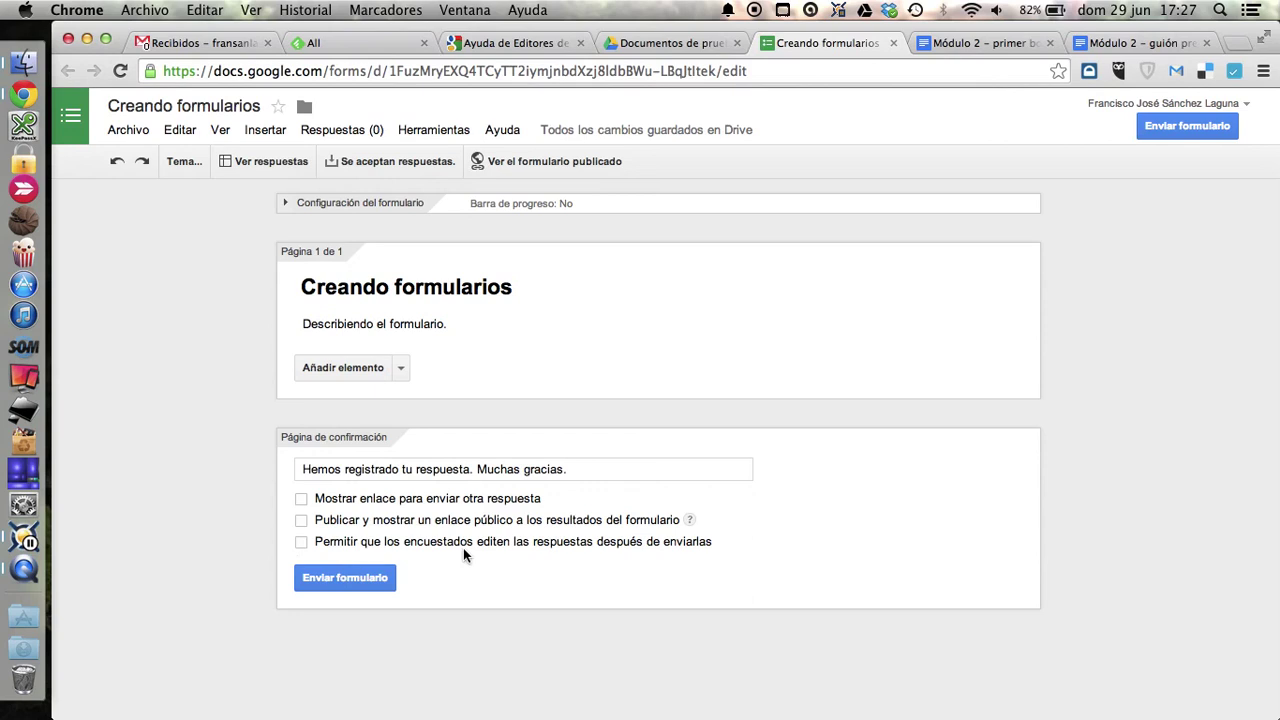
pyautogui.click(302, 542)
# Insert a page break with the page title "Página 2" and the description "Descripción.".
pyautogui.click(400, 368)
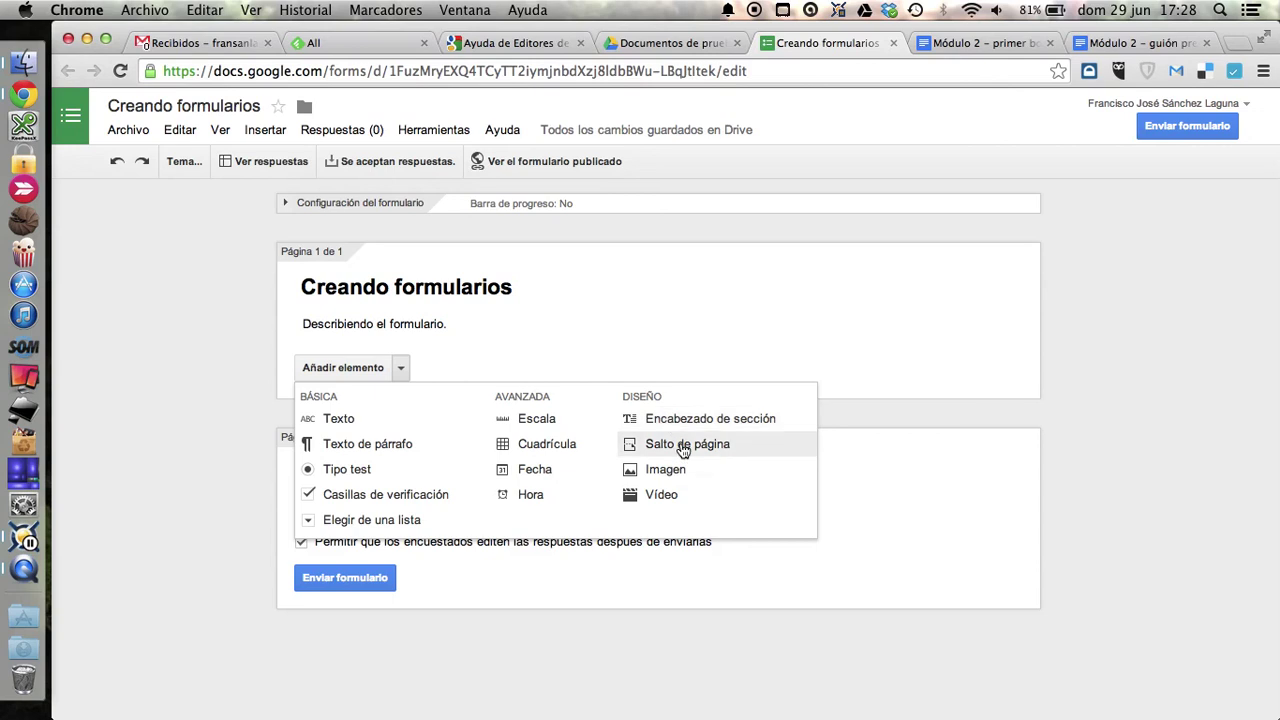
pyautogui.click(683, 445)
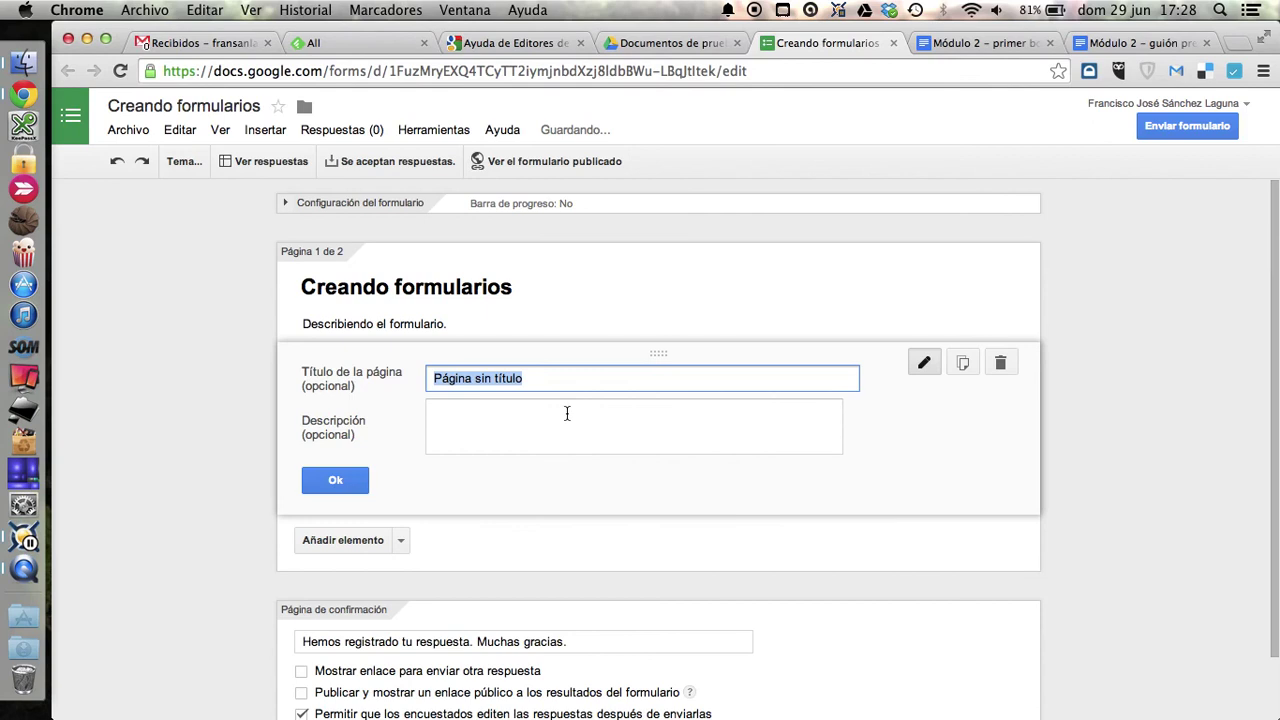
pyautogui.write('Página 2')
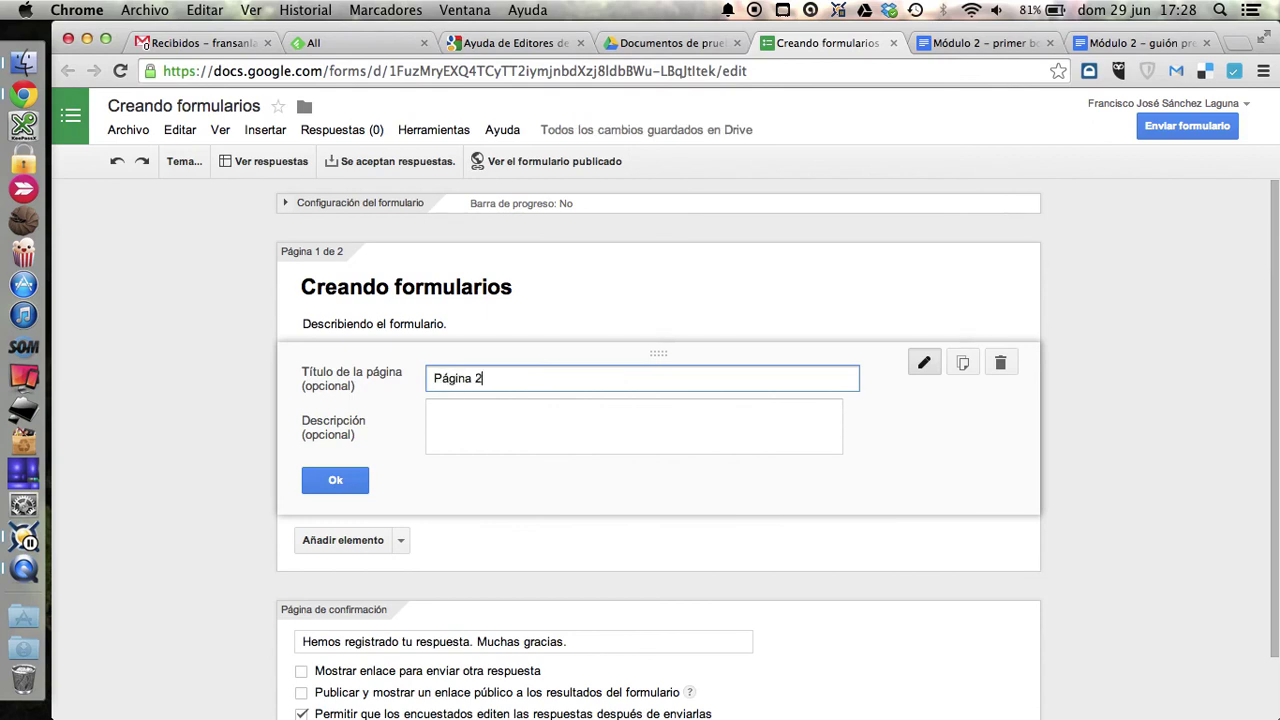
pyautogui.click(531, 438)
pyautogui.write('Descripic')
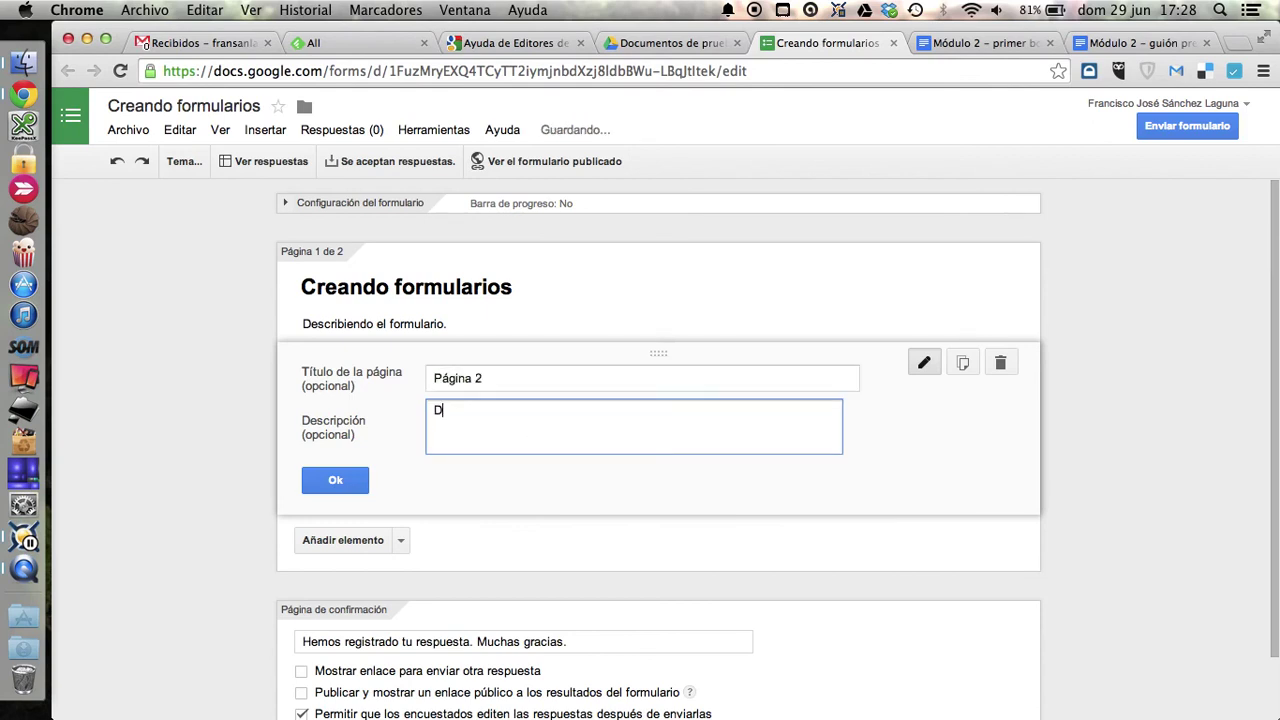
pyautogui.press('BackSpace')
pyautogui.press('BackSpace')
pyautogui.write('ción.')
pyautogui.click(357, 481)
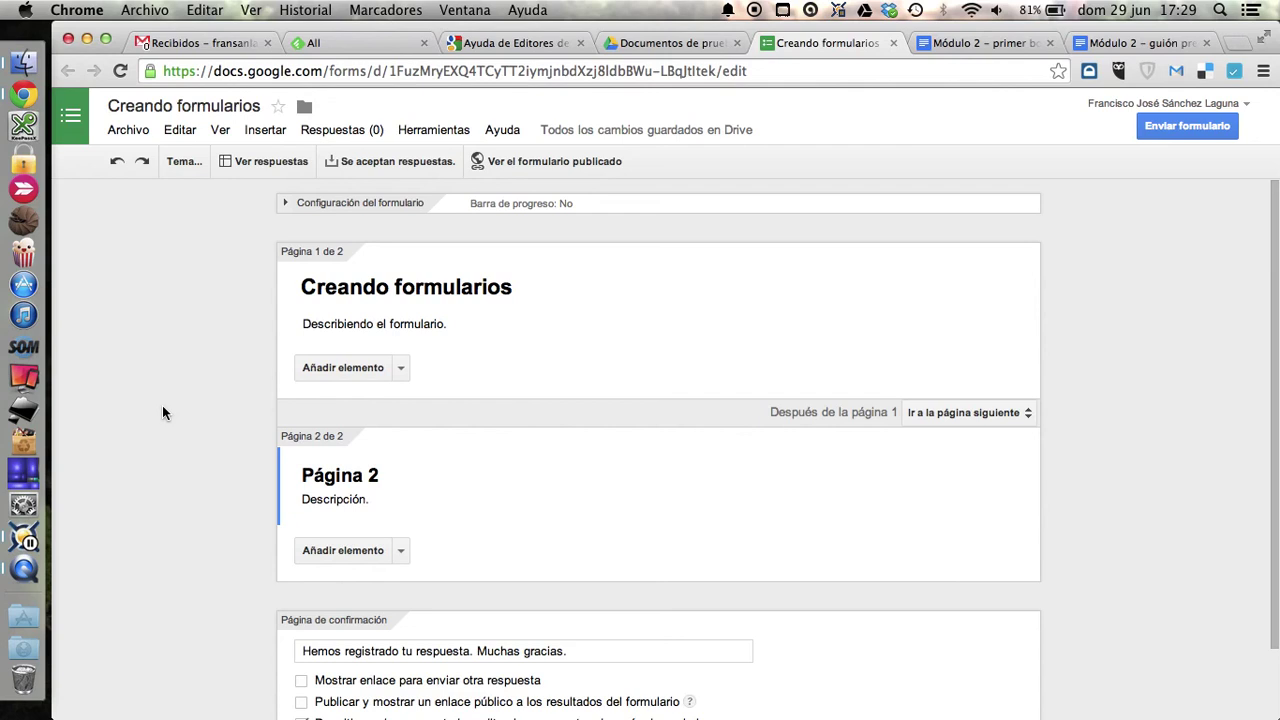
# Add a text question to page 1 with the title "Pregunta" and the help text "Ayuda".
pyautogui.click(399, 367)
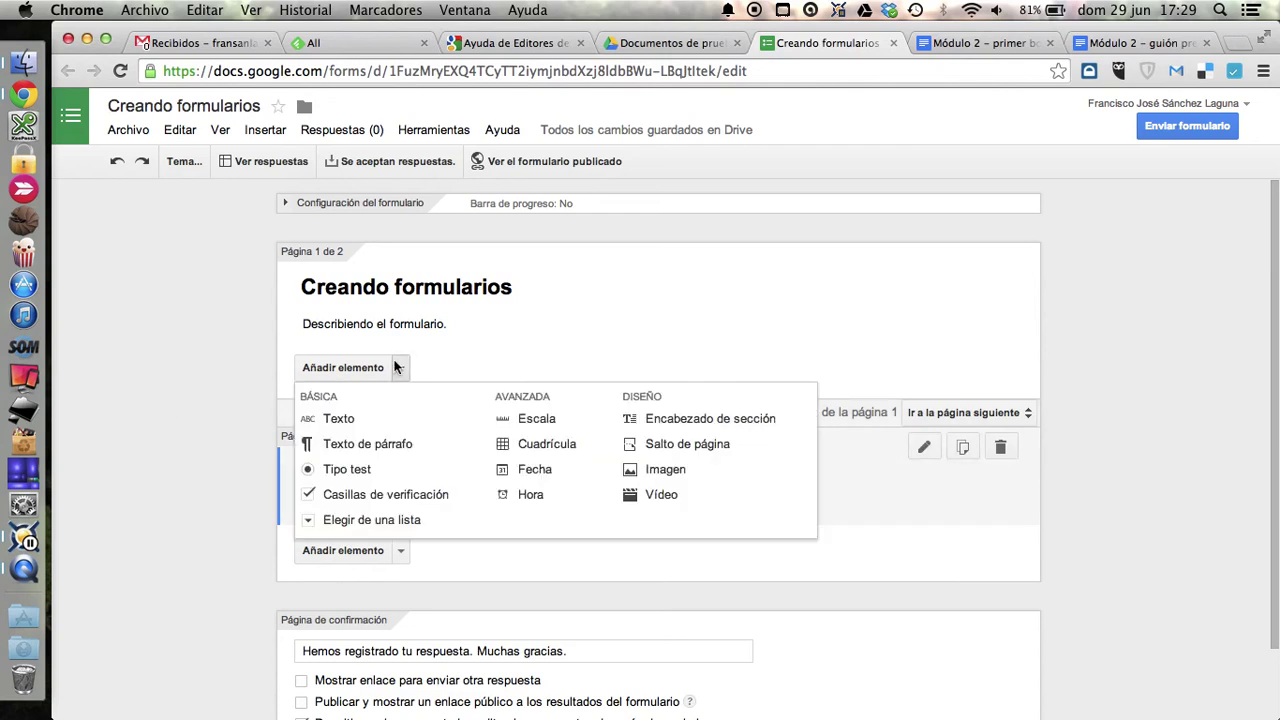
pyautogui.click(338, 420)
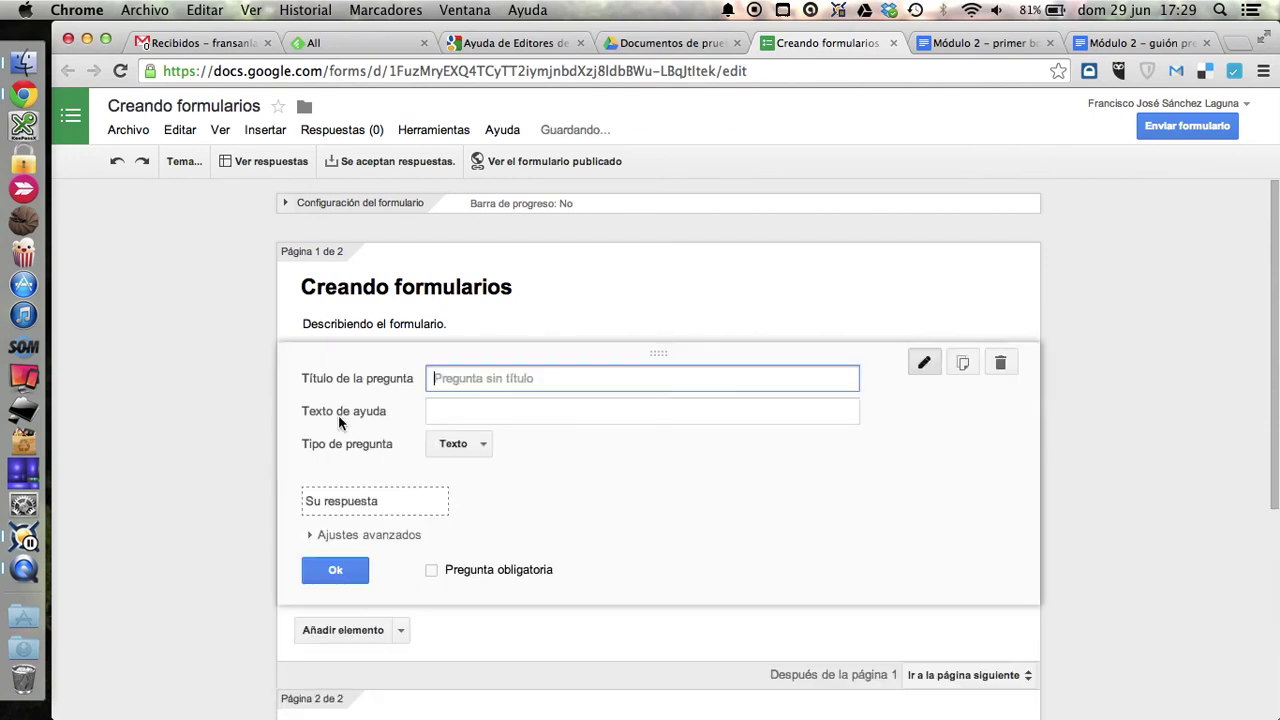
pyautogui.write('Preguntas')
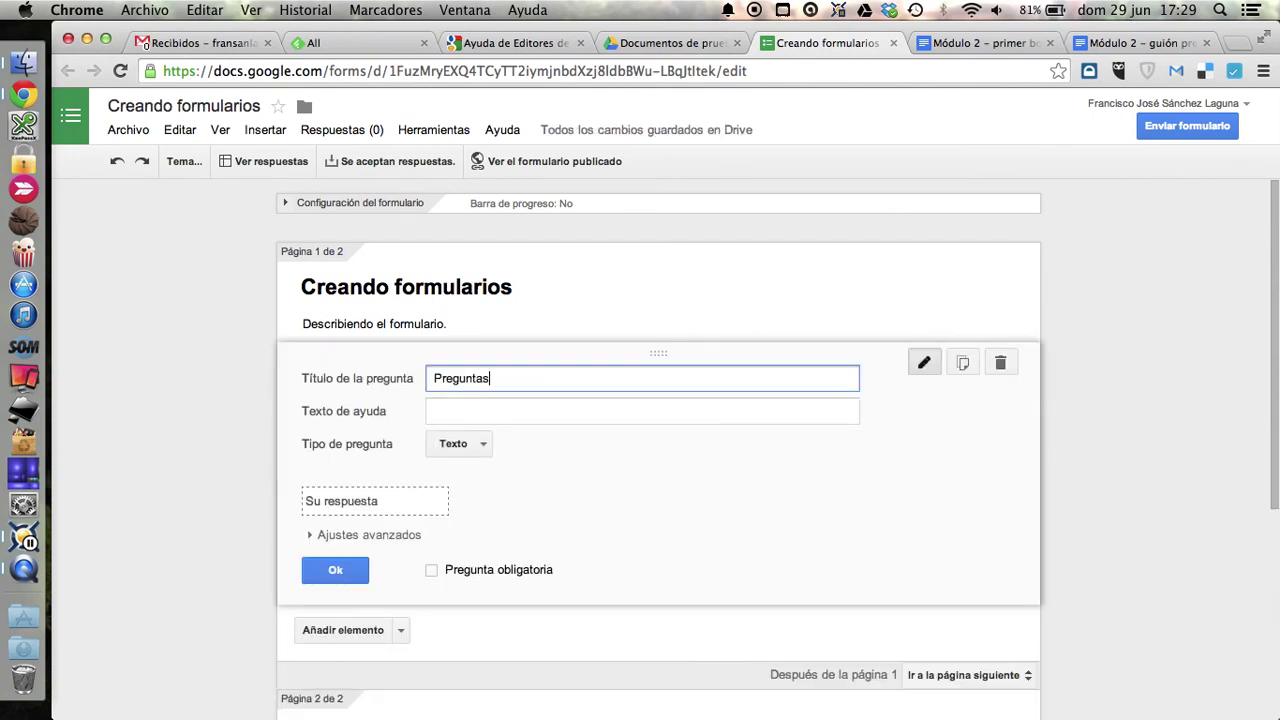
pyautogui.press('BackSpace')
pyautogui.click(453, 408)
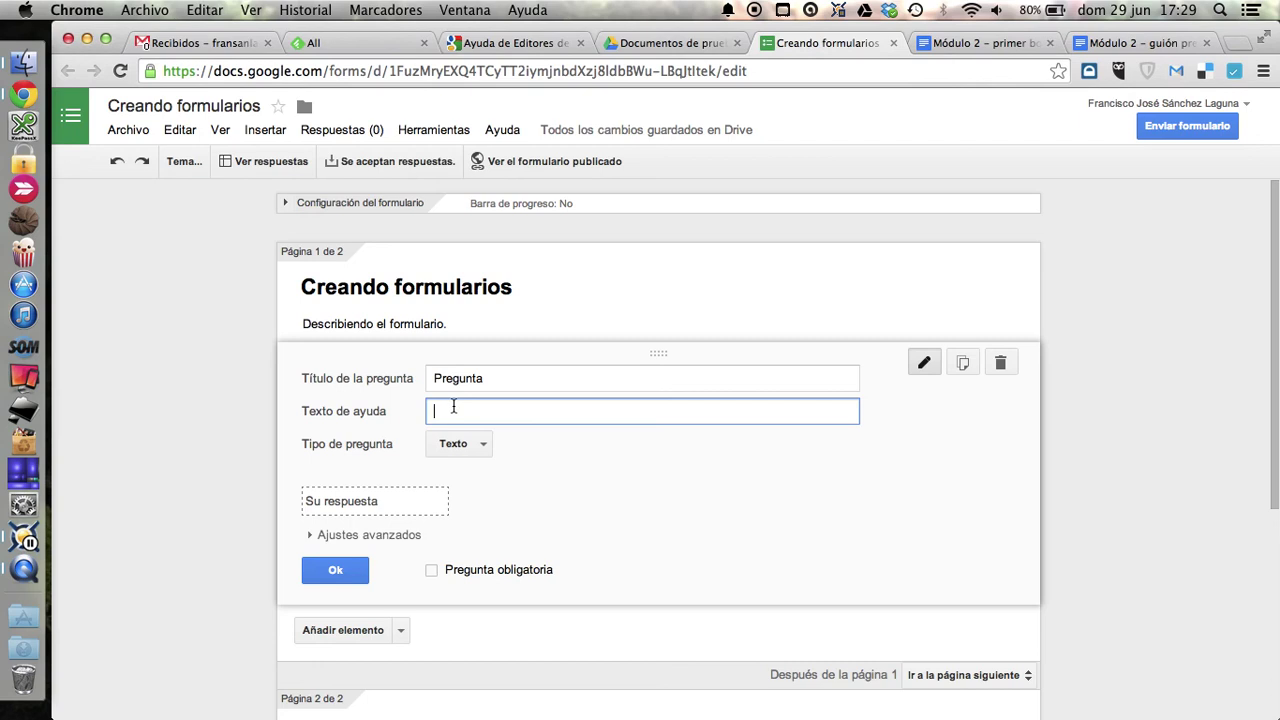
pyautogui.write('Ayuda')
# Change the question type to "Tipo test" and give it four answer options, "Opción 1" to "Opción 4".
pyautogui.click(478, 446)
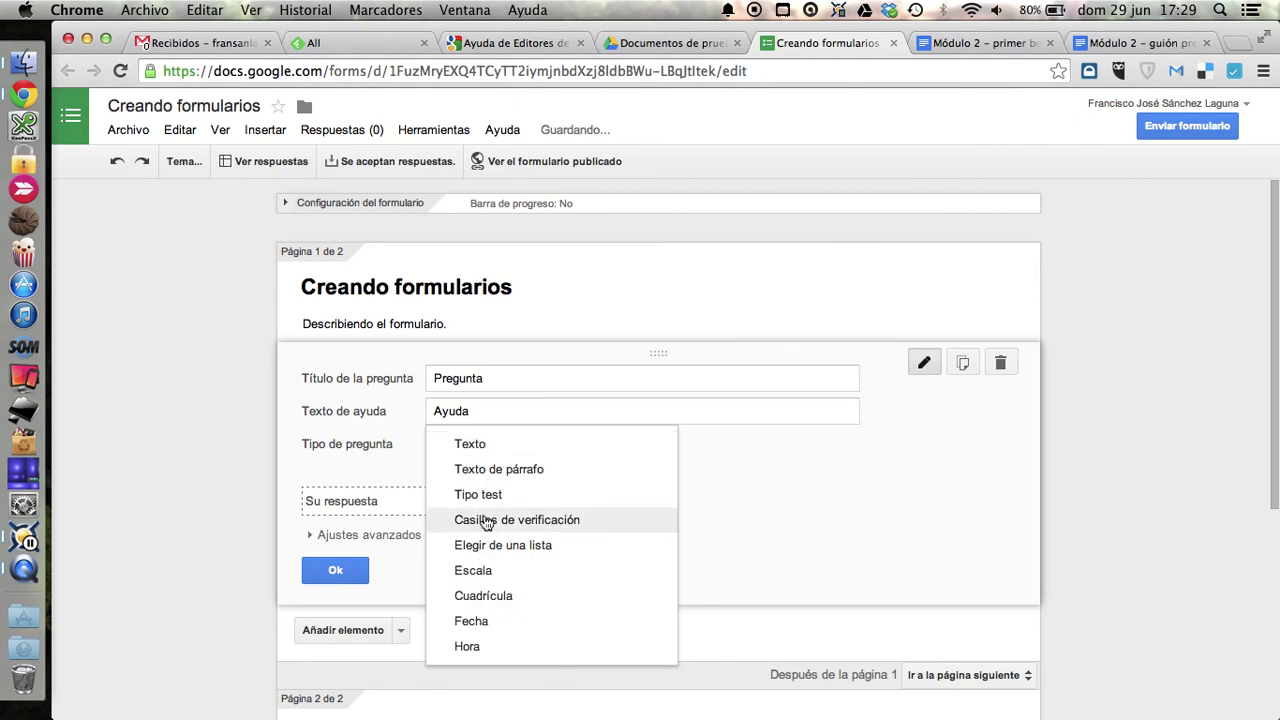
pyautogui.click(488, 494)
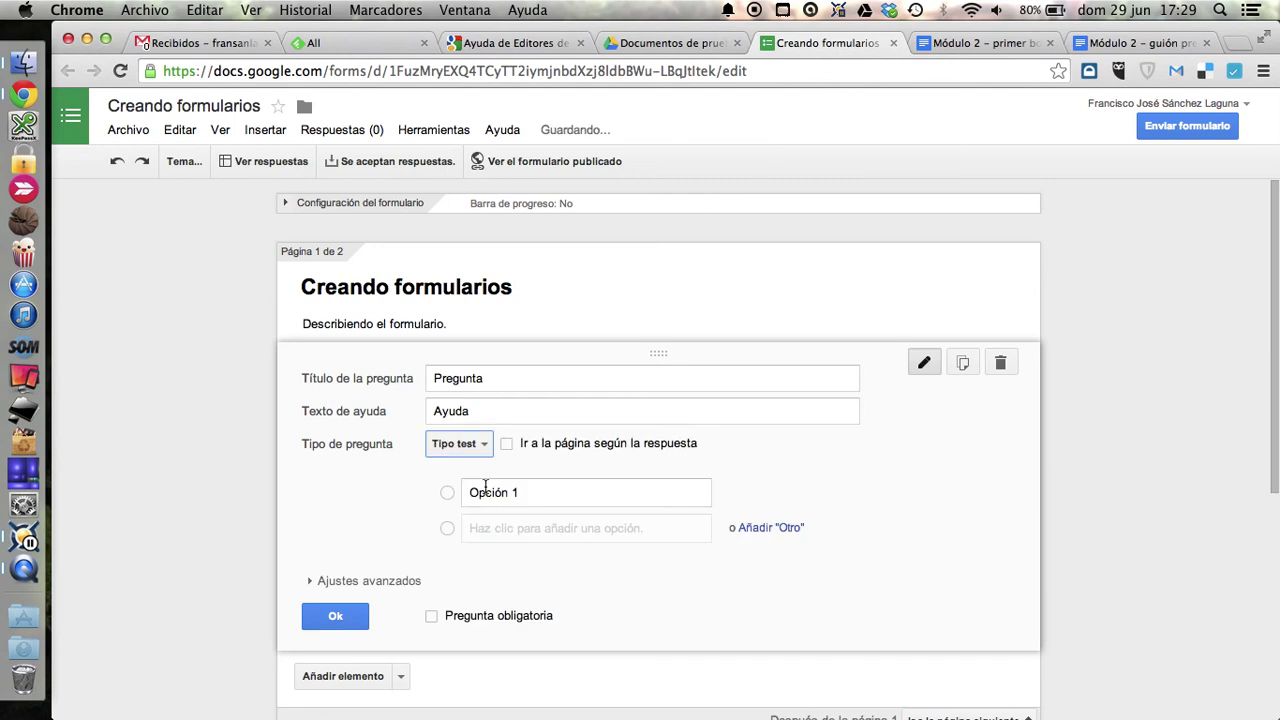
pyautogui.click(545, 496)
pyautogui.click(546, 527)
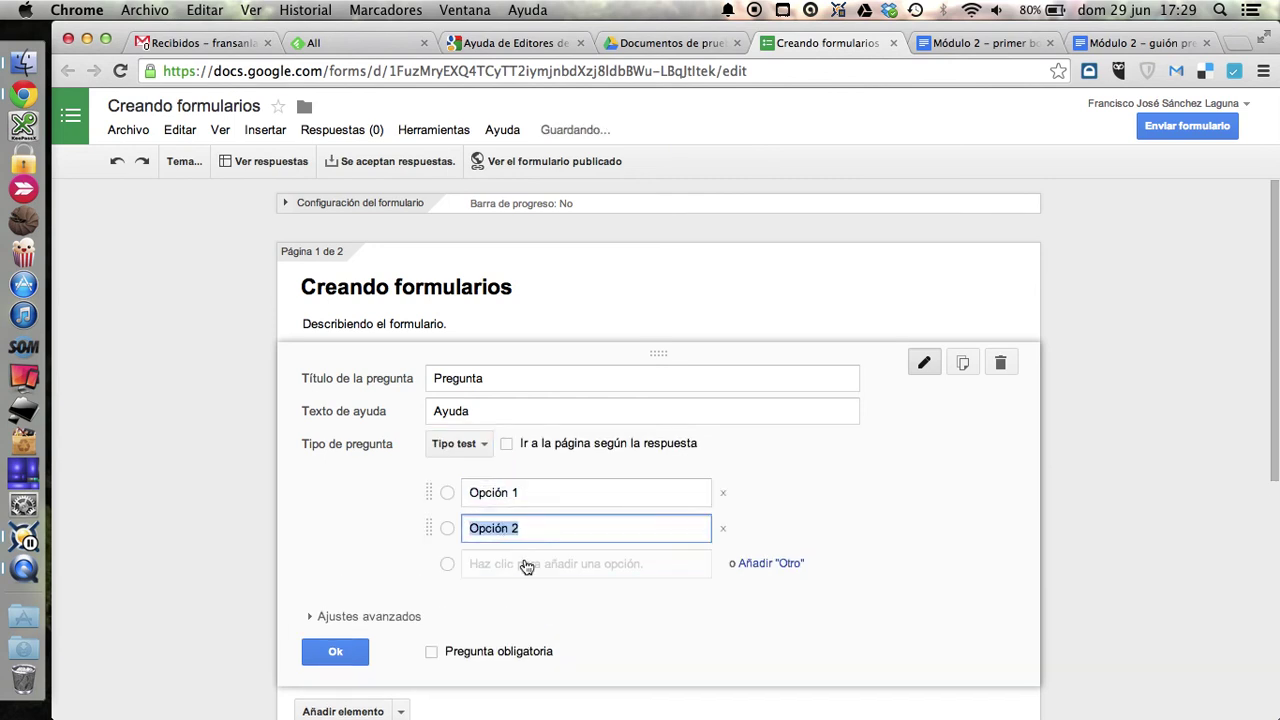
pyautogui.click(526, 566)
pyautogui.click(526, 602)
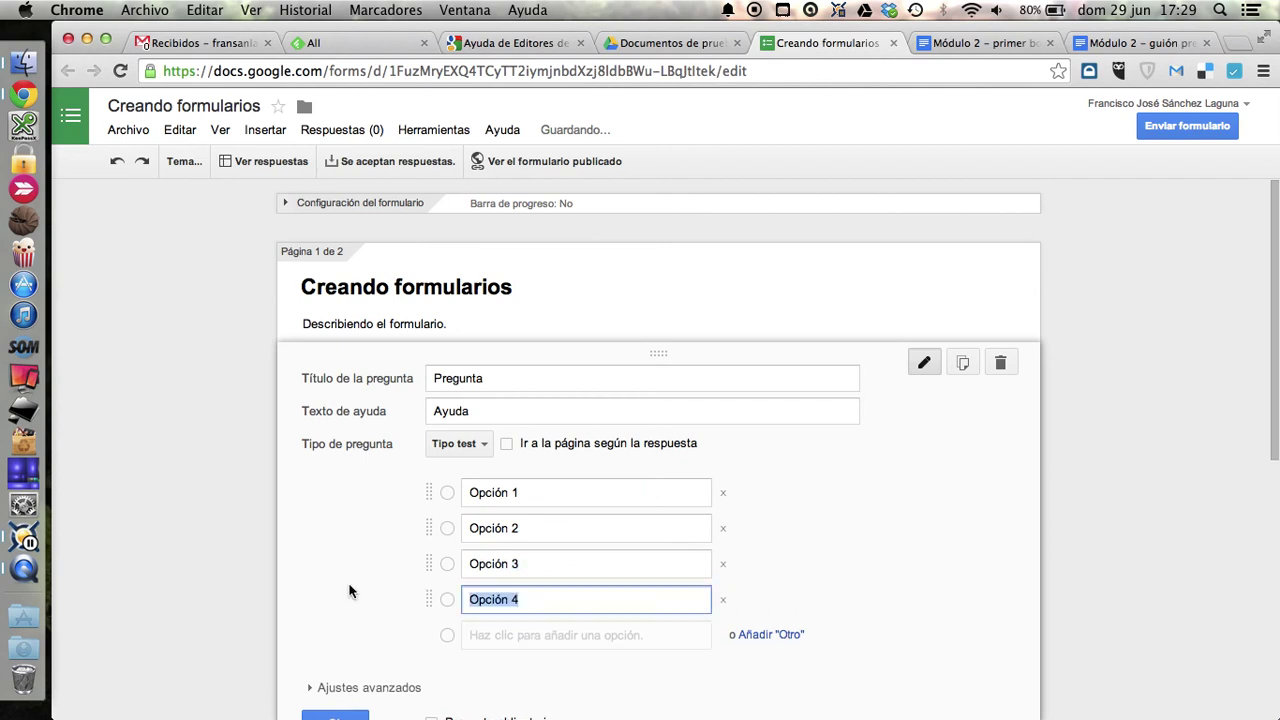
# Expand the question's advanced settings and delete "Opción 2" from its answers.
pyautogui.scroll(-2, 350, 591)
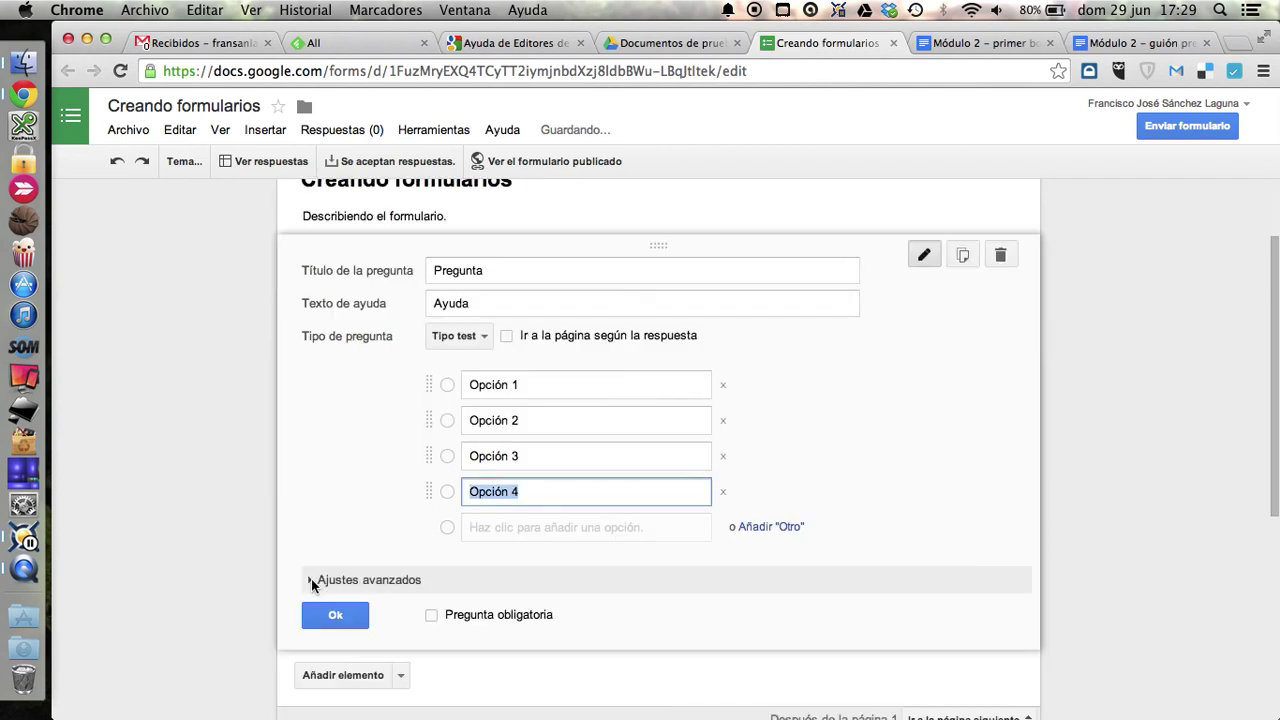
pyautogui.click(314, 581)
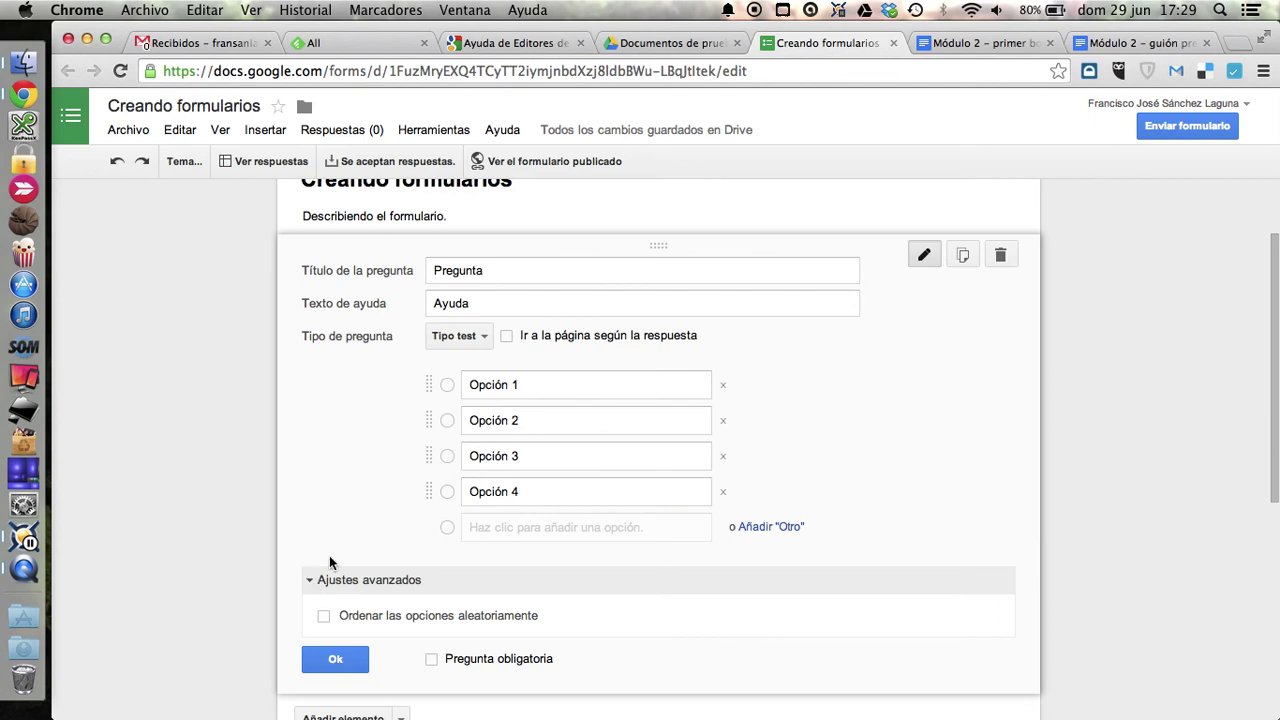
pyautogui.click(723, 422)
pyautogui.click(723, 421)
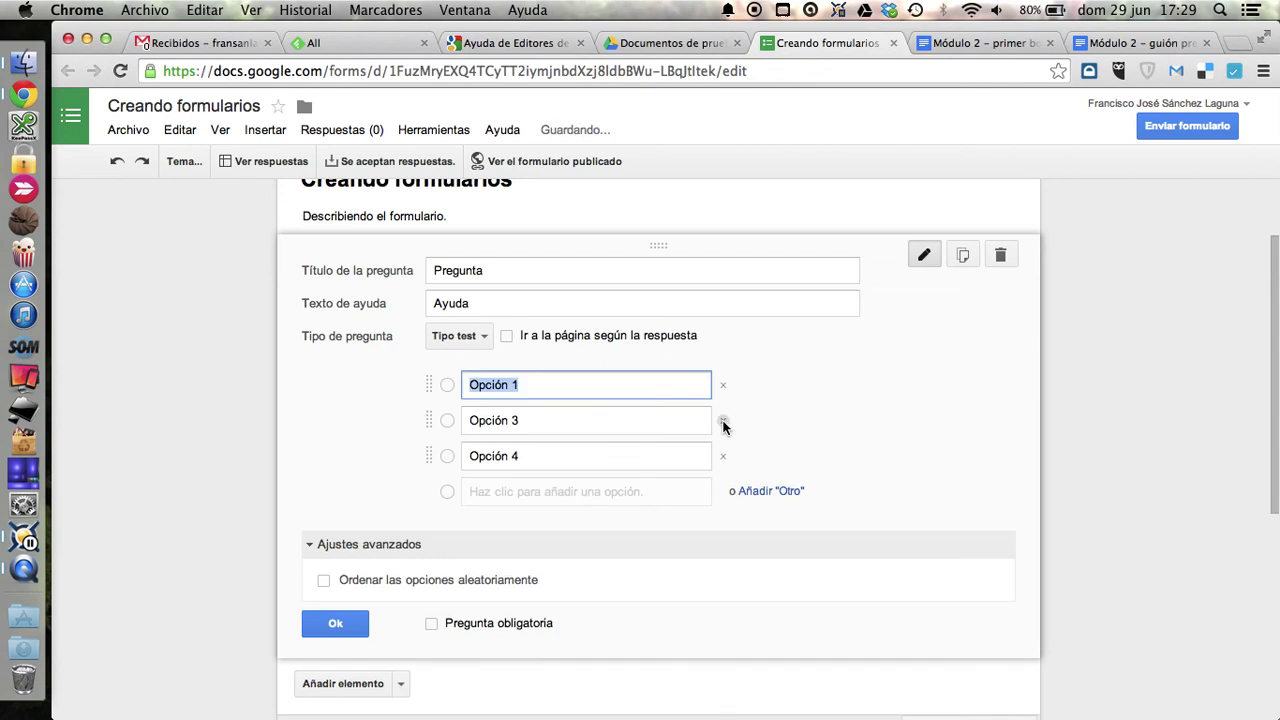
# Reorder the answers as "Opción 4", "Opción 3", "Opción 1" and finish editing the question.
pyautogui.moveTo(429, 455); pyautogui.dragTo(434, 403)
pyautogui.click(429, 383)
pyautogui.moveTo(440, 418); pyautogui.dragTo(434, 461)
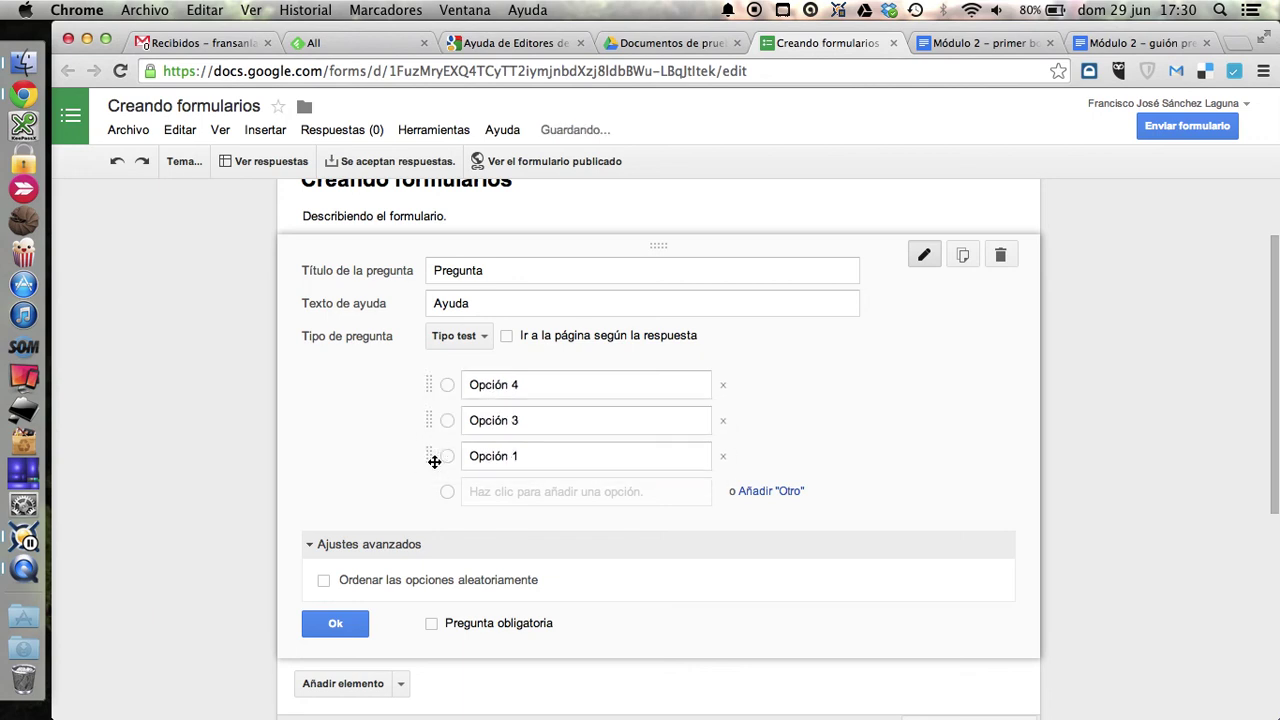
pyautogui.click(342, 623)
# Duplicate the question "Pregunta" on page 1 and accept the copy without changes.
pyautogui.scroll(2, 206, 321)
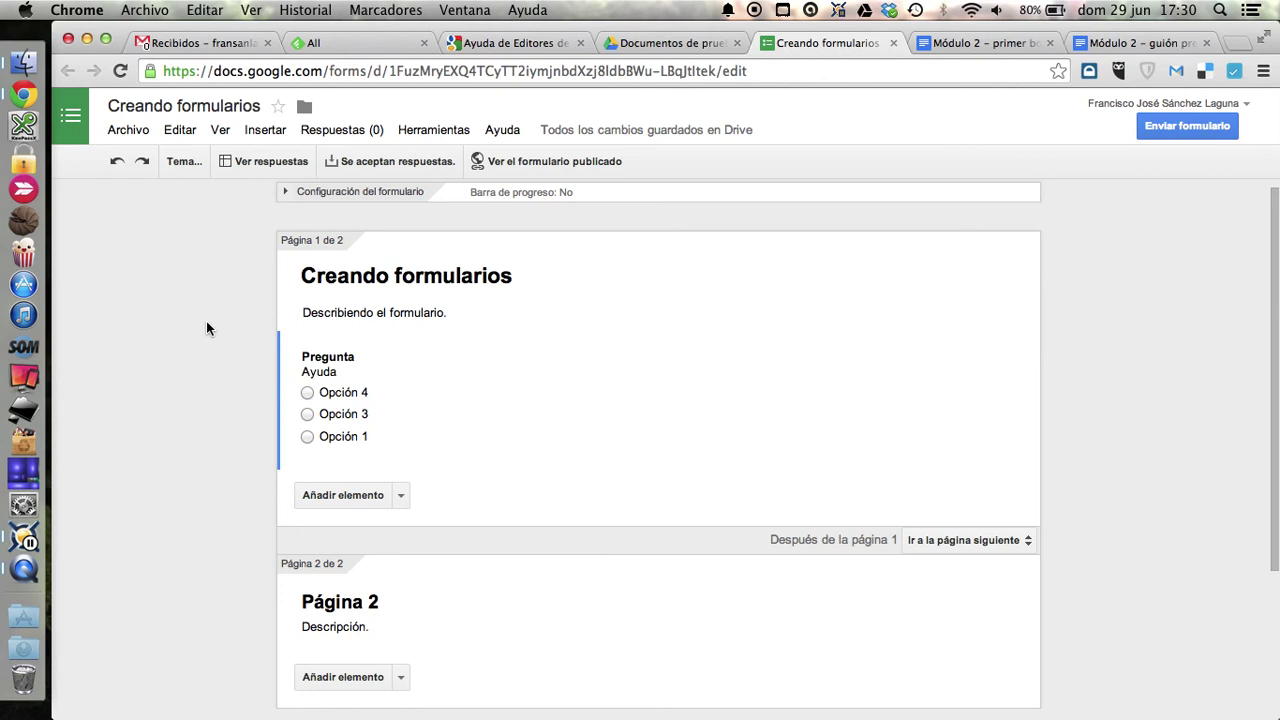
pyautogui.moveTo(440, 397)
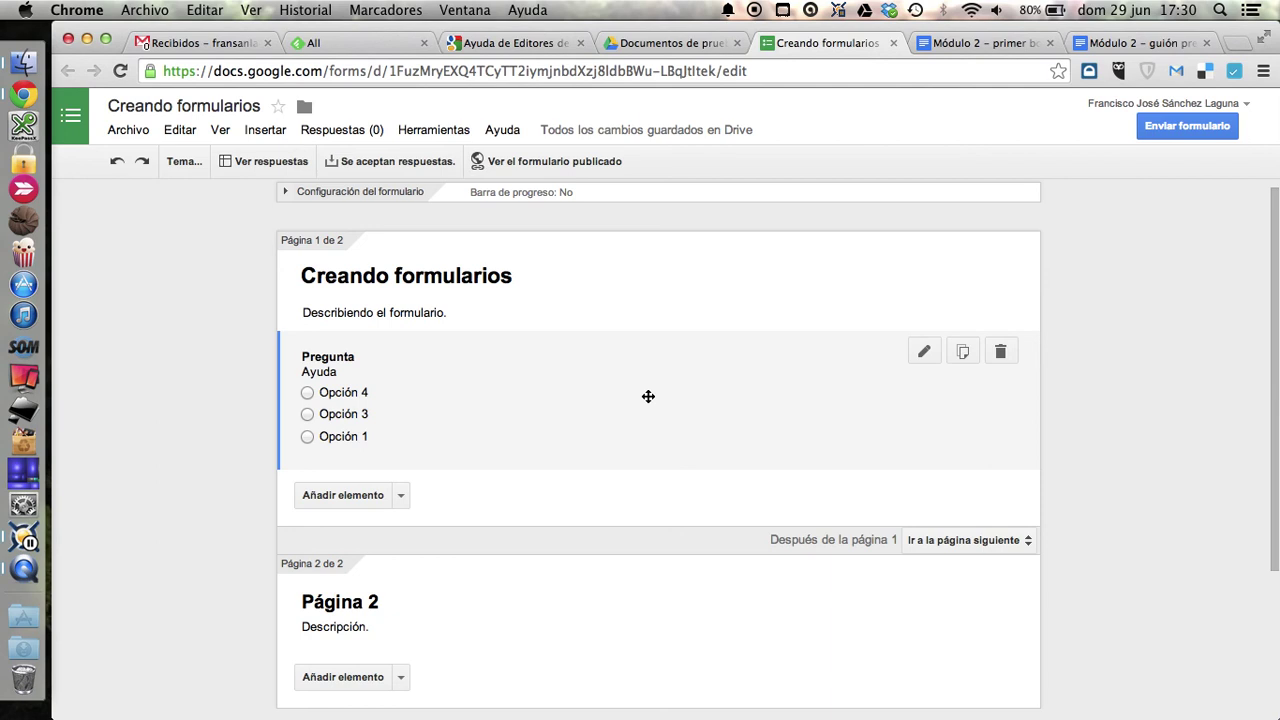
pyautogui.click(964, 352)
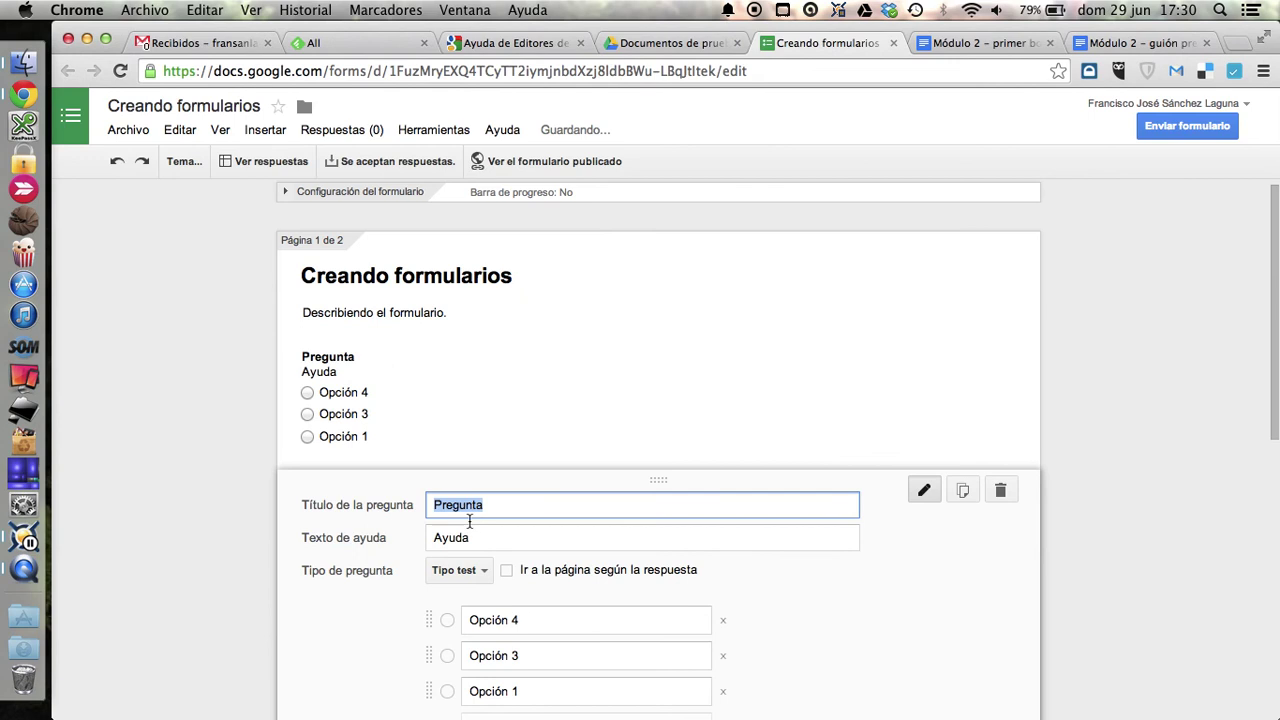
pyautogui.scroll(-2, 309, 573)
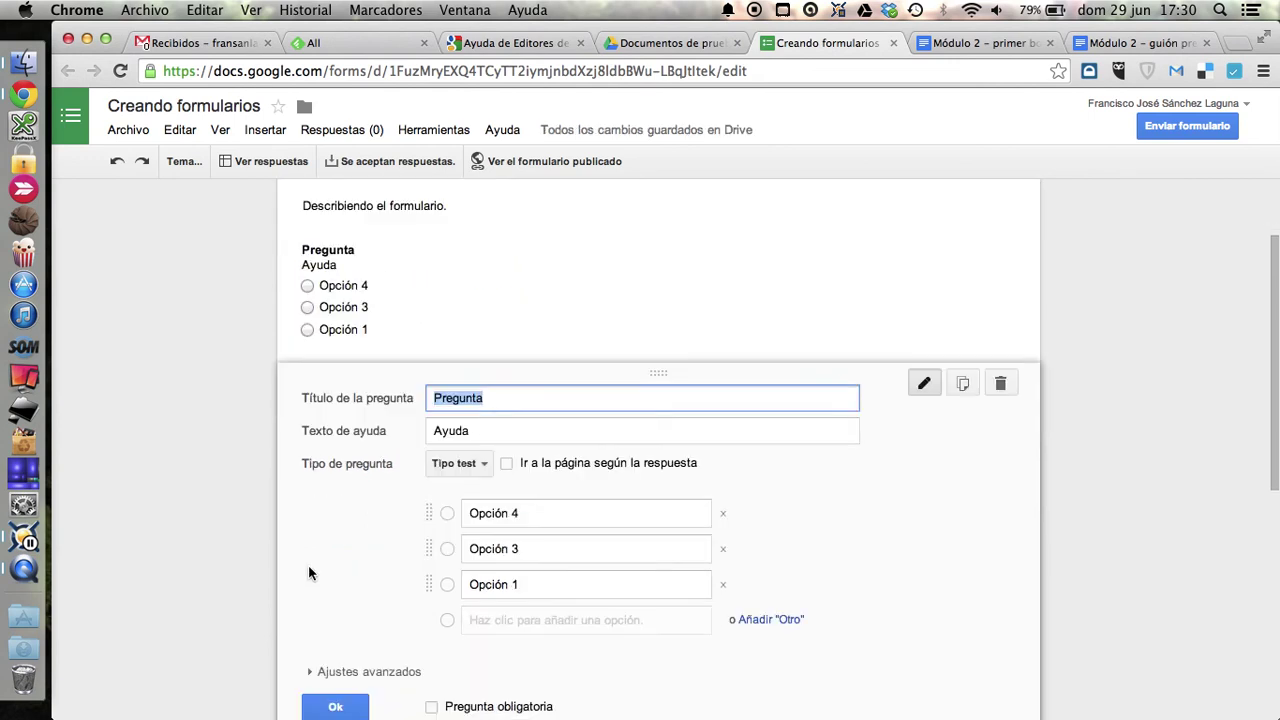
pyautogui.scroll(-2, 309, 573)
pyautogui.click(335, 612)
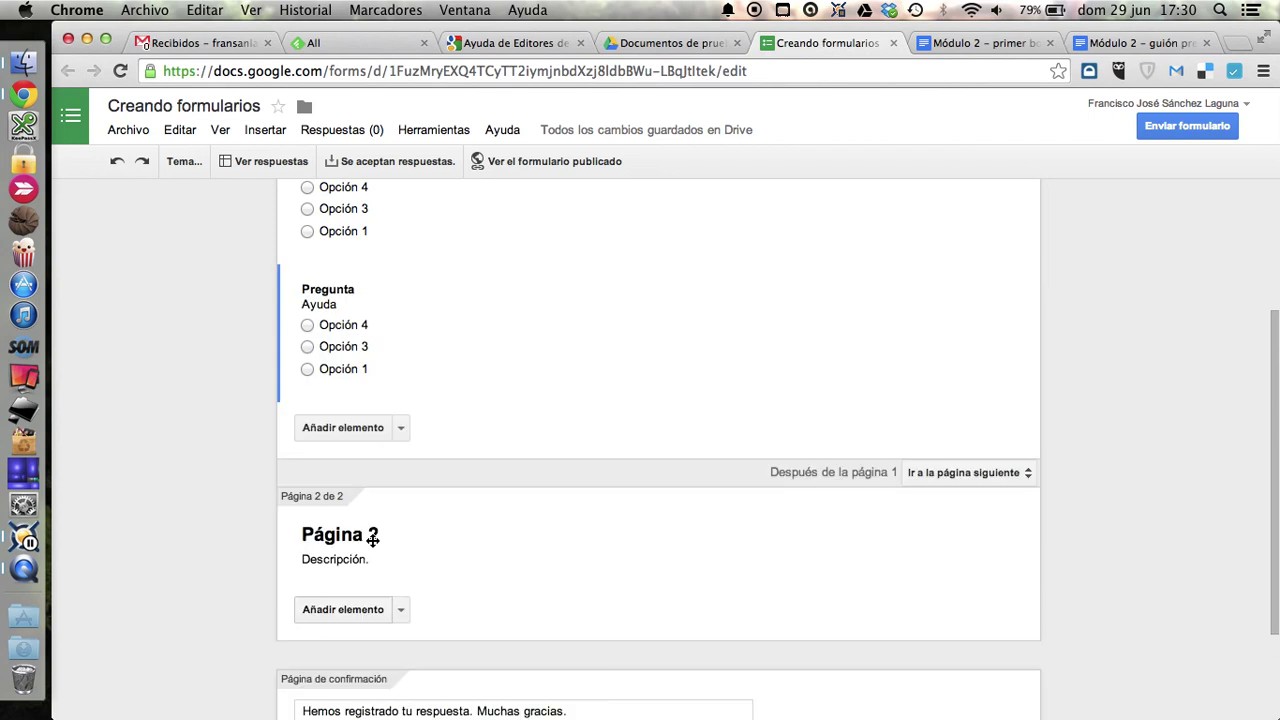
# Move the duplicated question above the original on page 1.
pyautogui.scroll(2, 824, 339)
pyautogui.scroll(3, 824, 339)
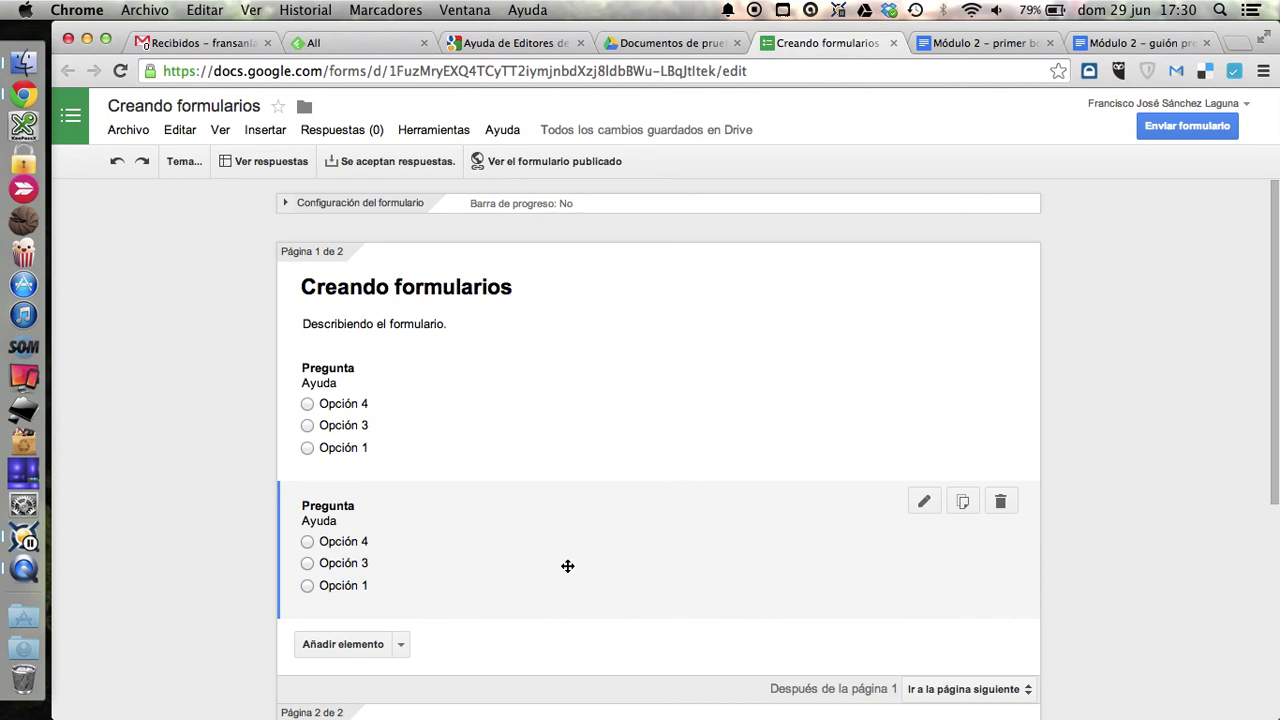
pyautogui.moveTo(567, 566); pyautogui.dragTo(571, 434)
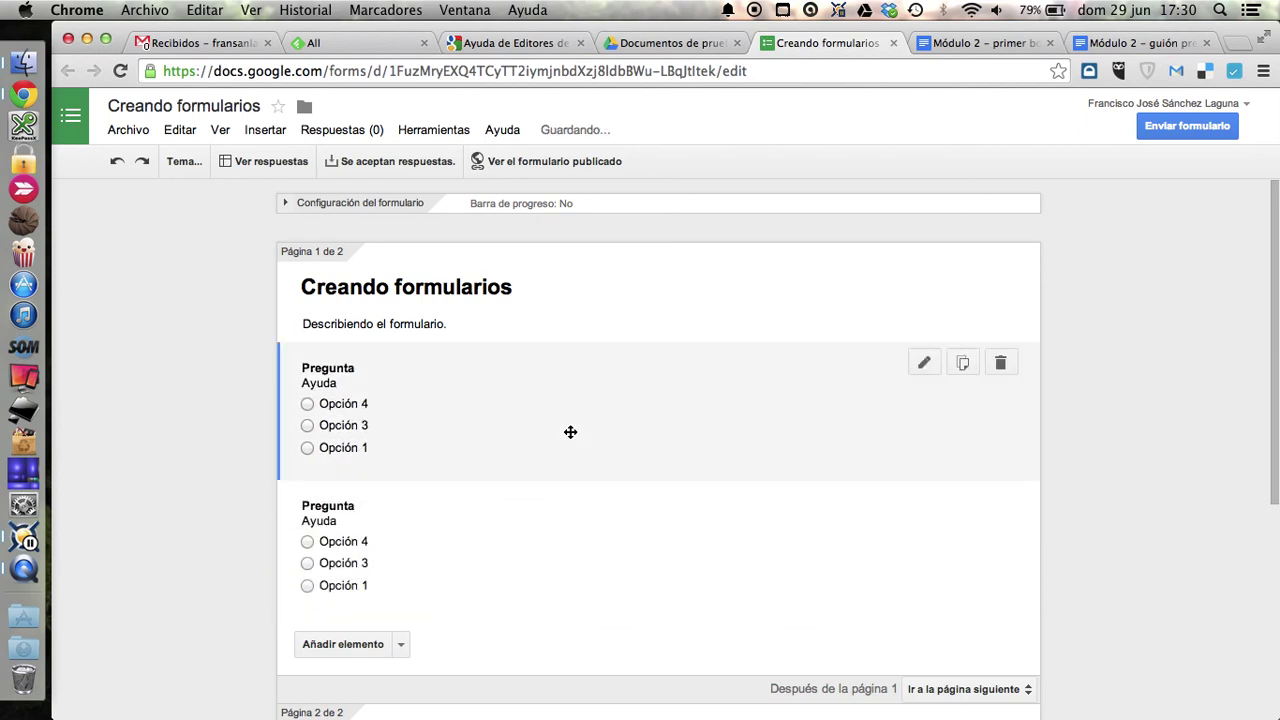